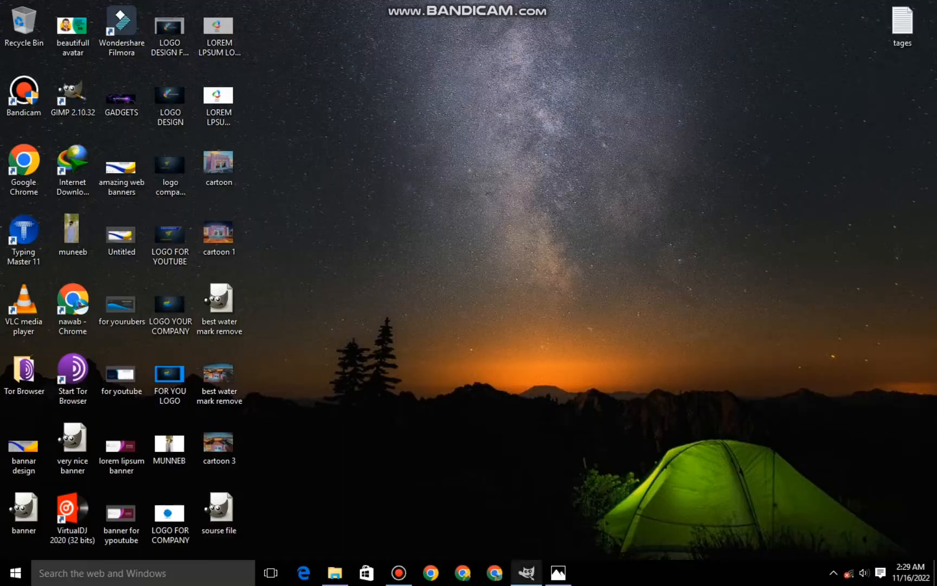
Create a new 1920×1080 px image in GIMP and add a transparent layer above the background.
{"action": "left_click", "coordinate": [526, 573]}
{"action": "left_click", "coordinate": [15, 29]}
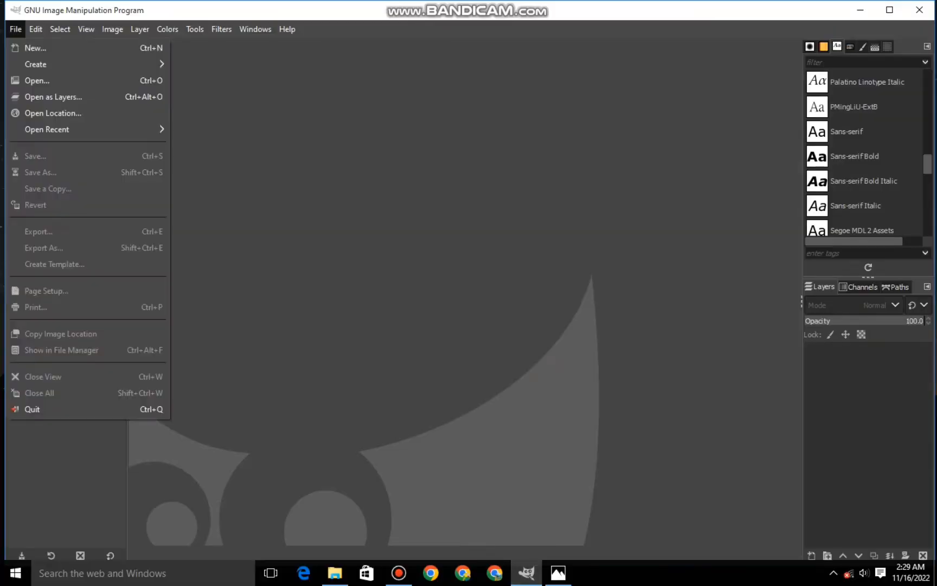
{"action": "left_click", "coordinate": [35, 49]}
{"action": "key", "text": "Return"}
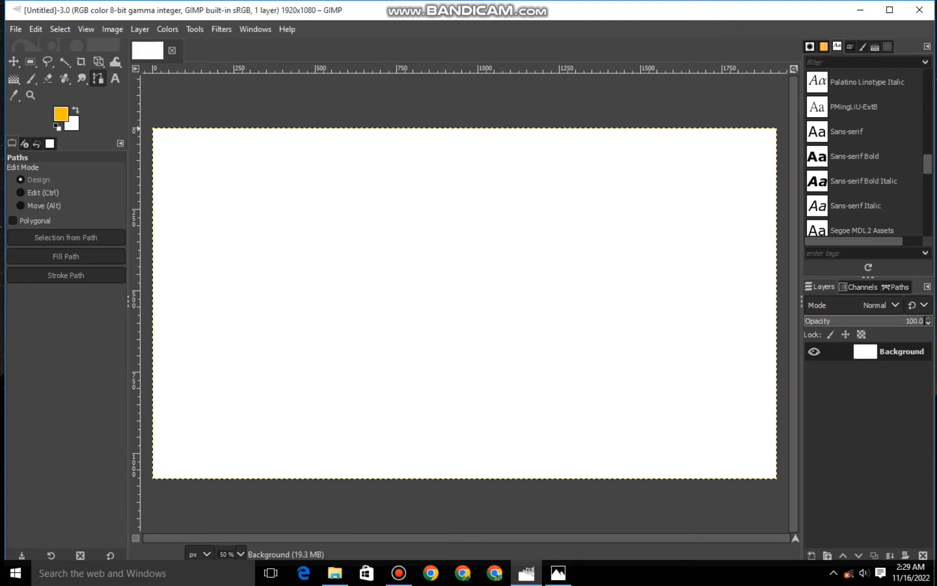
{"action": "key", "text": "shift+ctrl+n"}
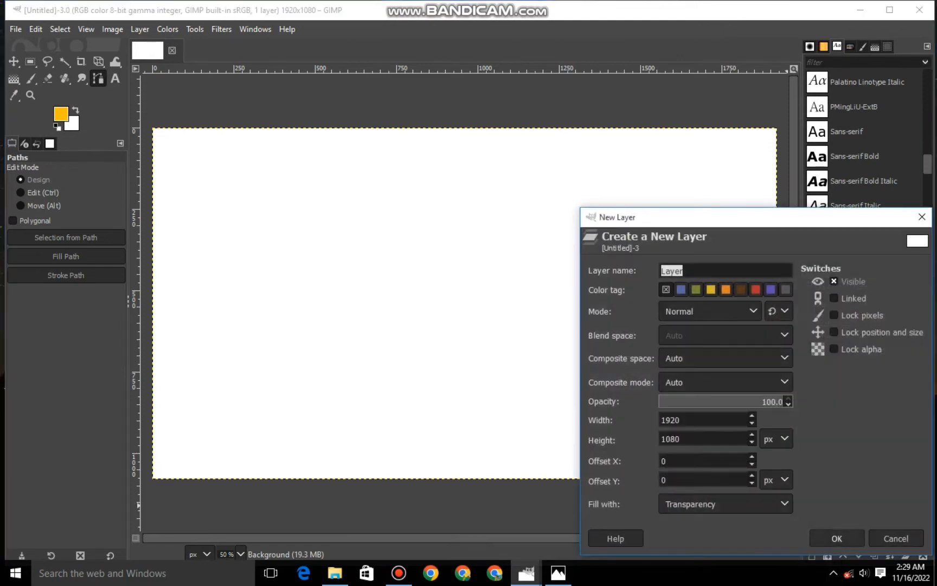
{"action": "left_click", "coordinate": [837, 538]}
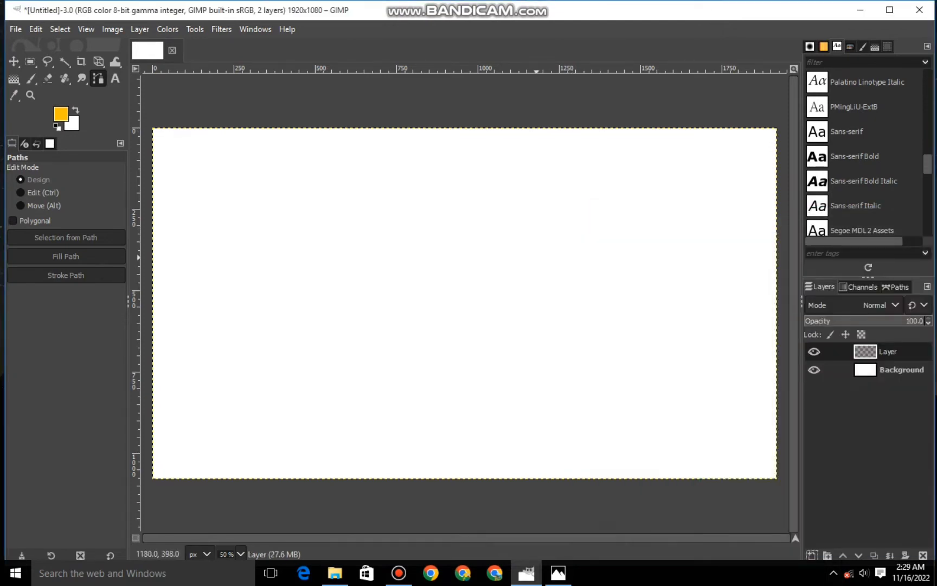
Draw a path for a thin curved swoosh near the canvas centre, bending its outer and inner edges from a shared pointed upper-right tip.
{"action": "left_click", "coordinate": [563, 249]}
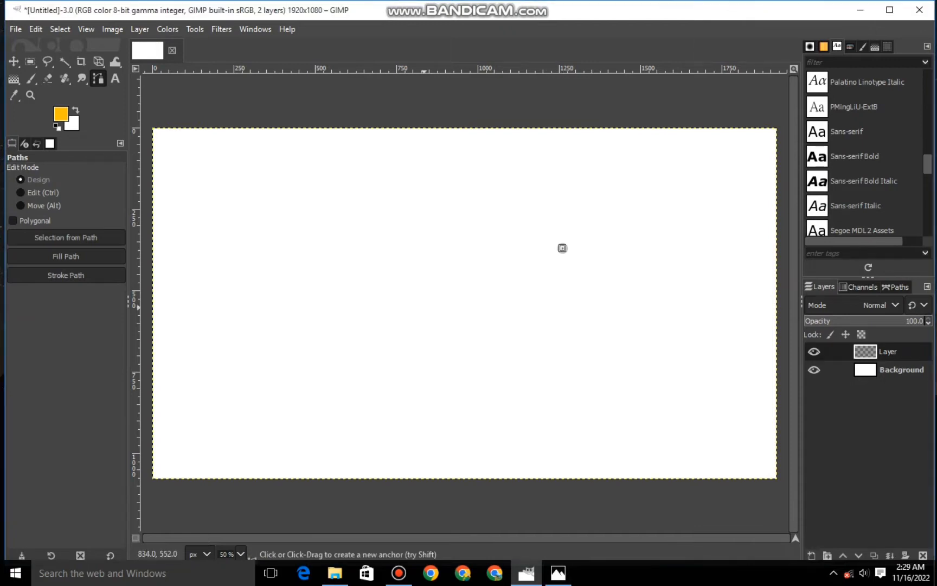
{"action": "left_click", "coordinate": [417, 298]}
{"action": "left_click_drag", "start_coordinate": [465, 282], "coordinate": [450, 259]}
{"action": "left_click", "coordinate": [563, 248]}
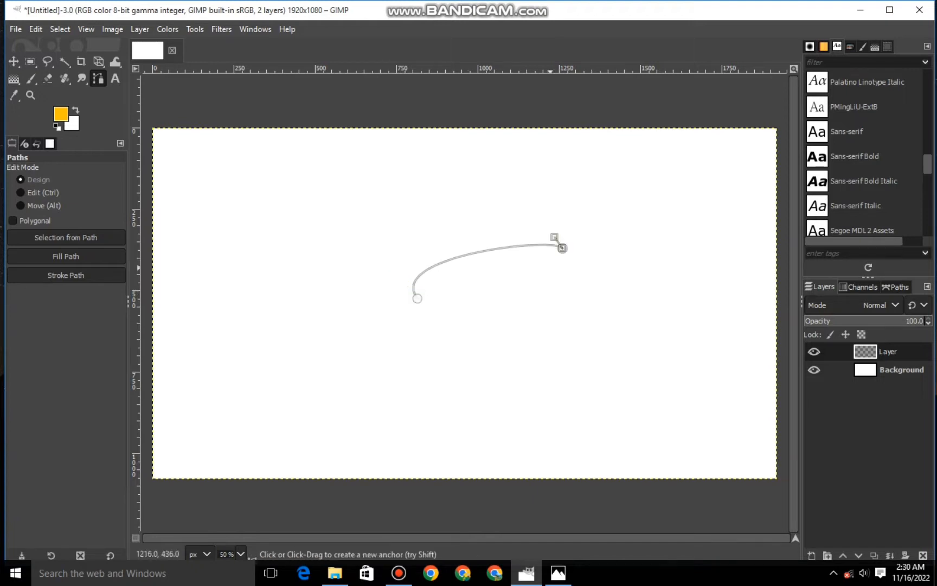
{"action": "left_click_drag", "start_coordinate": [474, 312], "coordinate": [445, 277]}
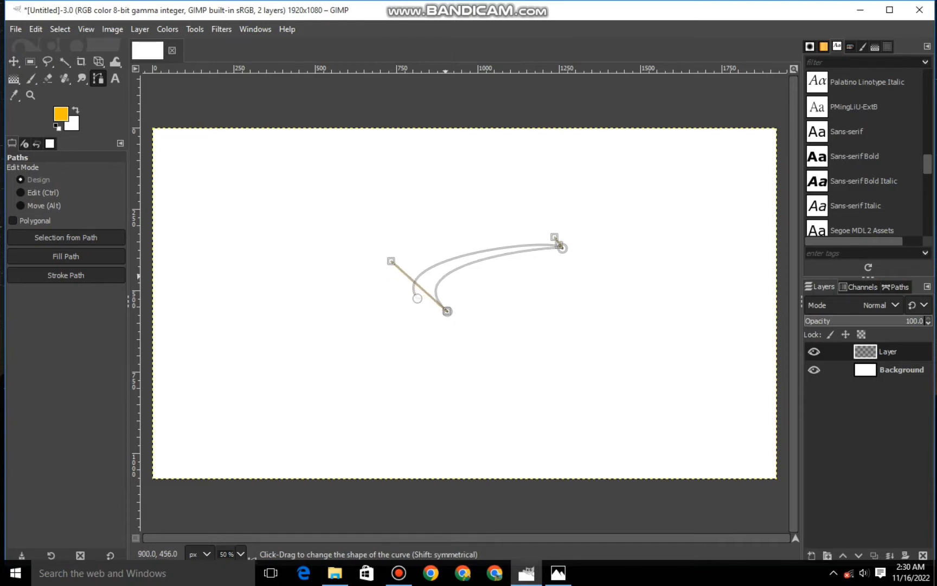
Close the swoosh path across its thick lower end, adjust the curve and tip, and turn the path into a selection.
{"action": "left_click", "coordinate": [418, 303]}
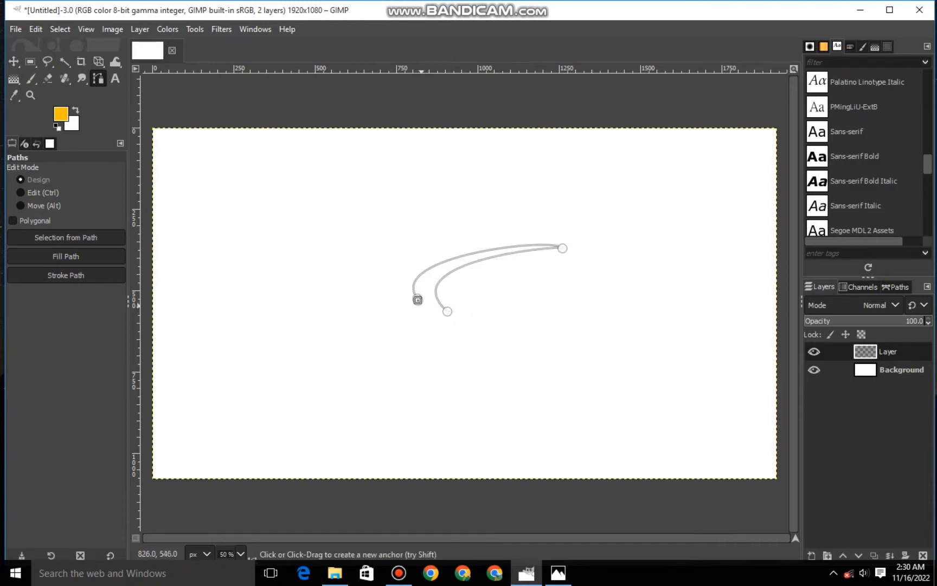
{"action": "left_click", "coordinate": [446, 311]}
{"action": "left_click", "coordinate": [448, 334]}
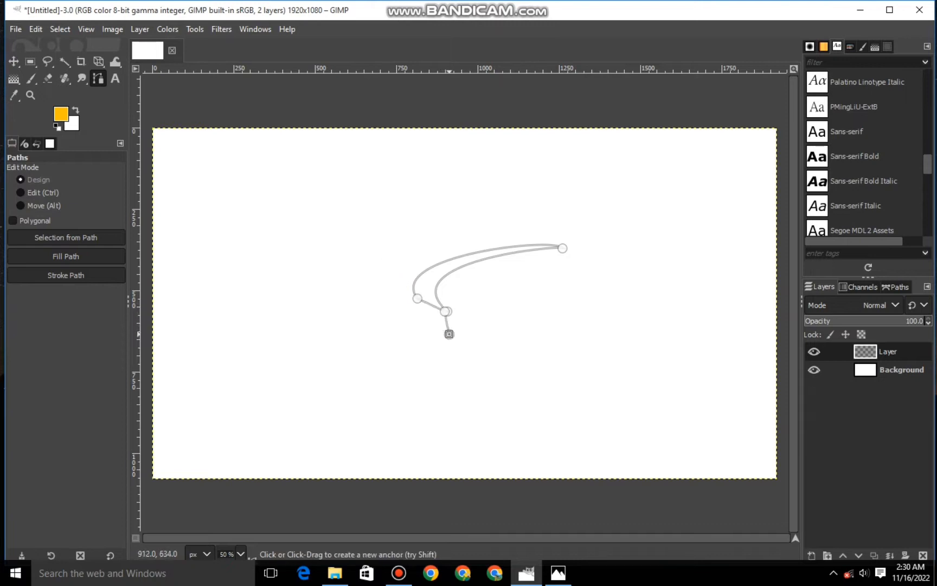
{"action": "key", "text": "ctrl+z"}
{"action": "left_click", "coordinate": [445, 313]}
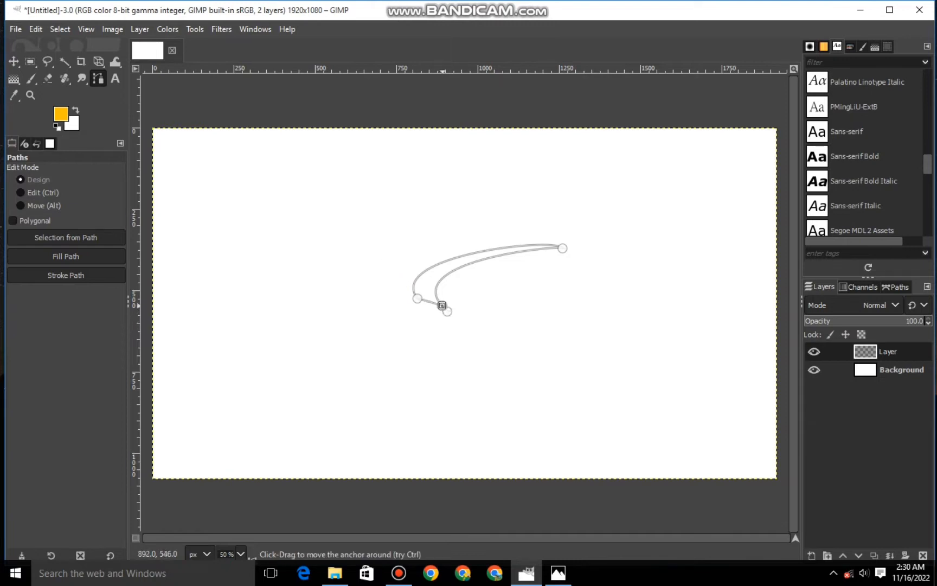
{"action": "left_click_drag", "start_coordinate": [443, 306], "coordinate": [414, 250]}
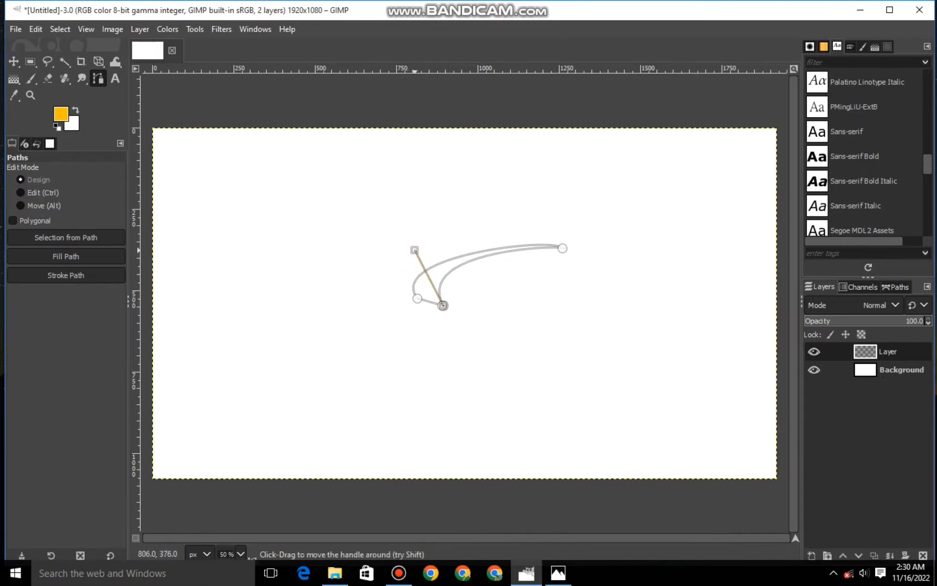
{"action": "left_click", "coordinate": [482, 296]}
{"action": "key", "text": "ctrl+z"}
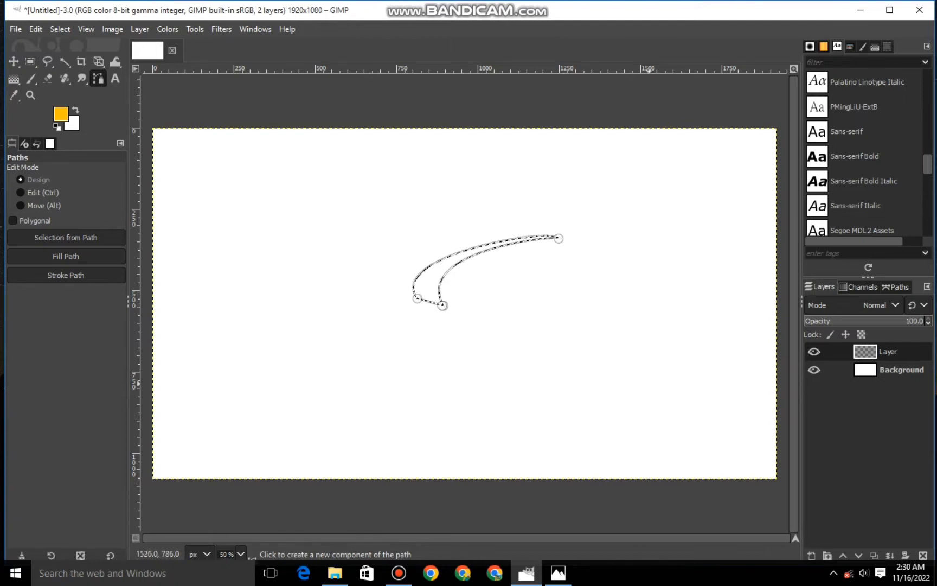
Set the foreground colour to dark green.
{"action": "left_click", "coordinate": [61, 114]}
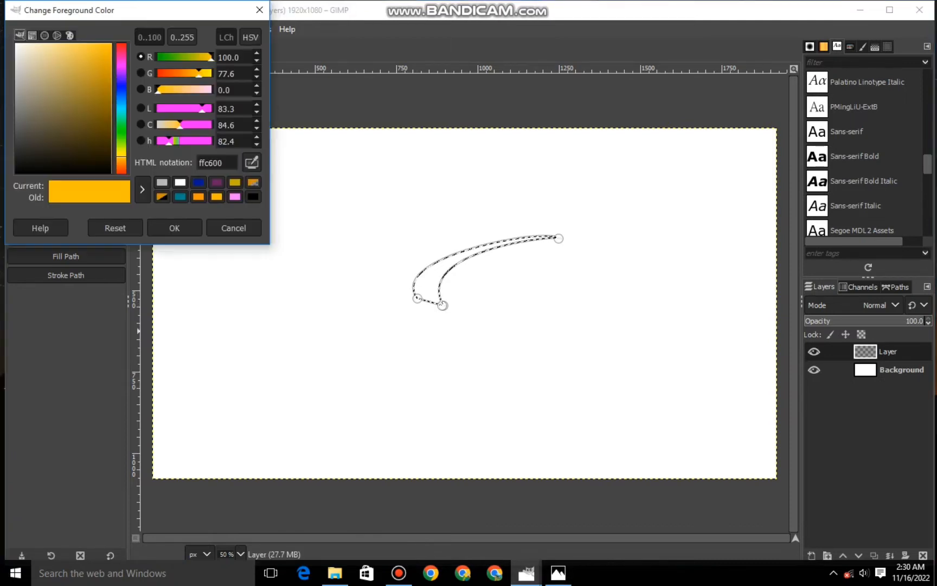
{"action": "left_click", "coordinate": [122, 138]}
{"action": "left_click", "coordinate": [98, 113]}
{"action": "left_click_drag", "start_coordinate": [98, 113], "coordinate": [112, 103]}
{"action": "left_click_drag", "start_coordinate": [122, 138], "coordinate": [121, 128]}
{"action": "left_click", "coordinate": [112, 96]}
{"action": "left_click", "coordinate": [174, 228]}
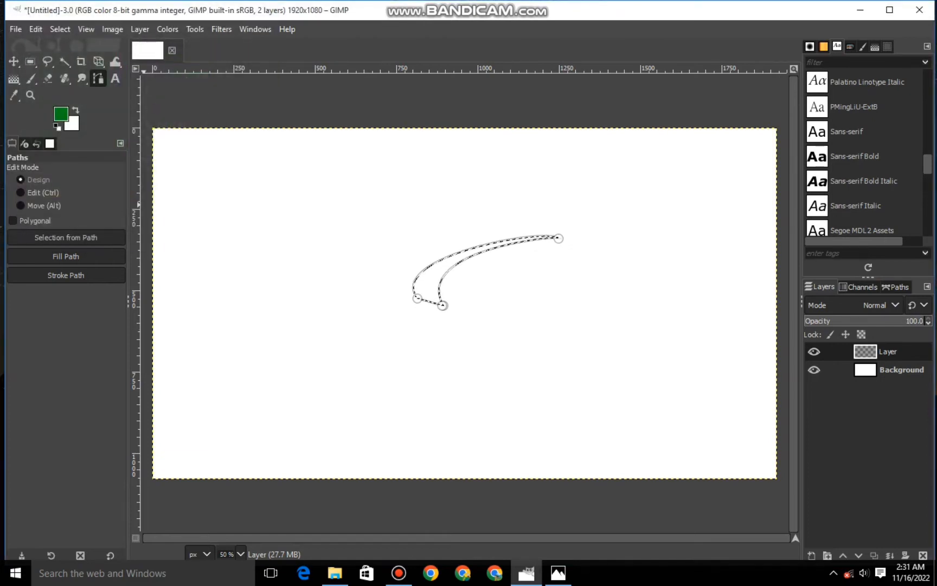
Set the background colour to a bright lime green.
{"action": "left_click", "coordinate": [74, 124]}
{"action": "left_click", "coordinate": [122, 127]}
{"action": "left_click", "coordinate": [106, 94]}
{"action": "left_click_drag", "start_coordinate": [105, 93], "coordinate": [113, 70]}
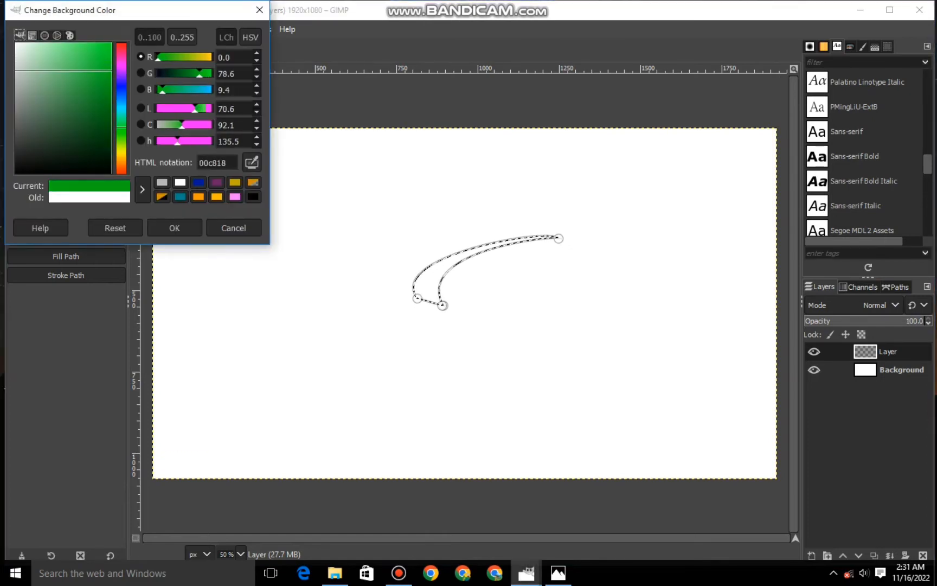
{"action": "left_click", "coordinate": [122, 142]}
{"action": "left_click", "coordinate": [110, 58]}
{"action": "left_click", "coordinate": [174, 228]}
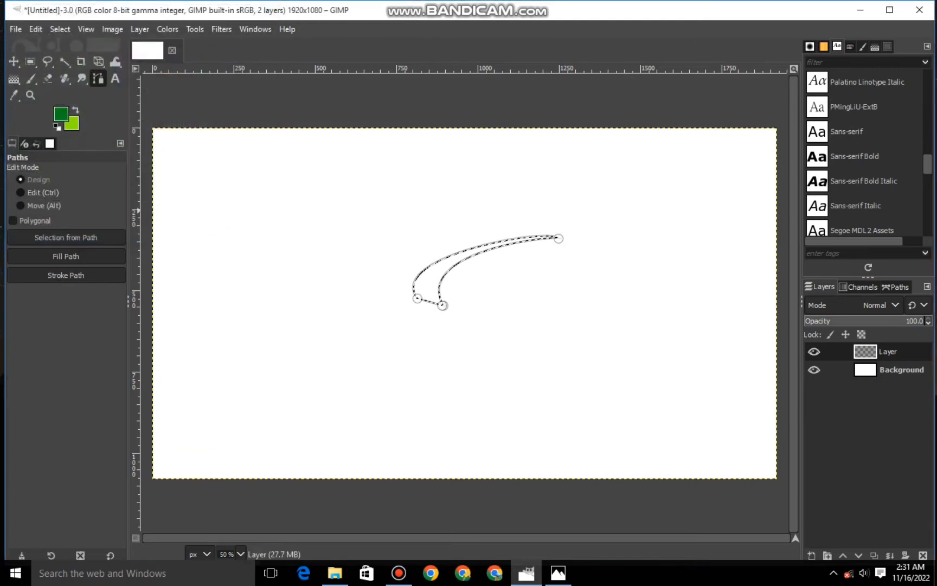
Fill the swoosh selection with a reversed linear FG to BG gradient, dark green at the tip and lighter green at the thick end.
{"action": "key", "text": "g"}
{"action": "left_click_drag", "start_coordinate": [463, 262], "coordinate": [500, 245]}
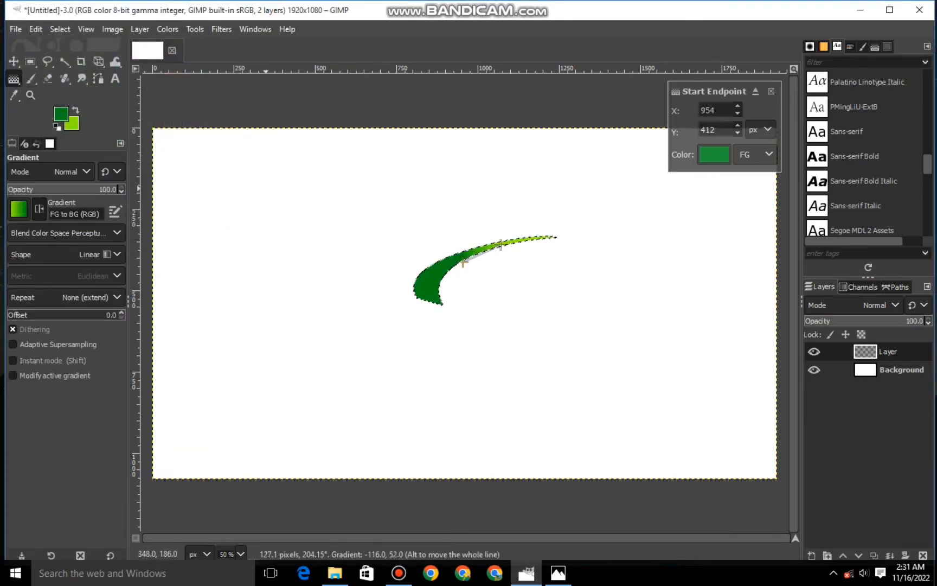
{"action": "left_click", "coordinate": [39, 208]}
{"action": "left_click_drag", "start_coordinate": [463, 262], "coordinate": [372, 320]}
{"action": "left_click", "coordinate": [14, 61]}
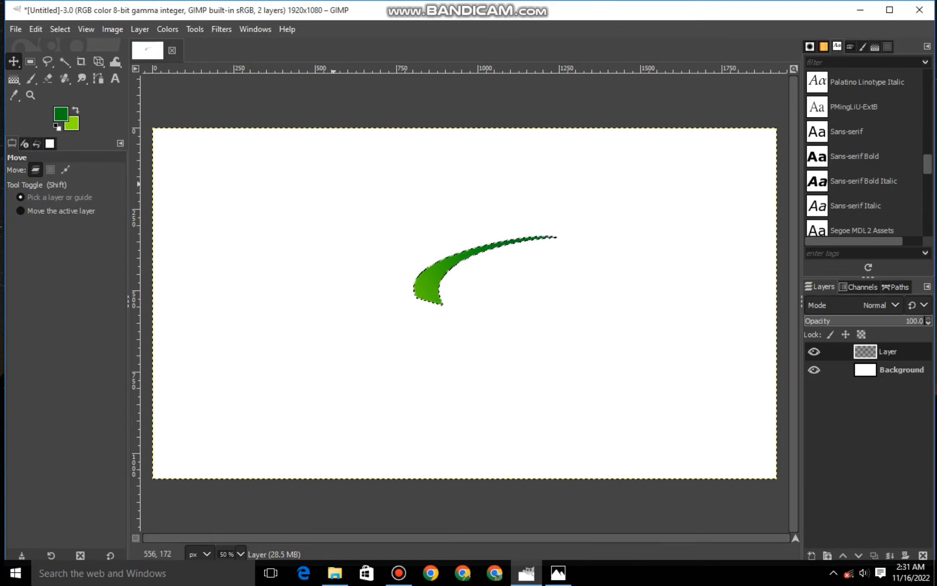
Copy the selected green swoosh and paste it as a new layer.
{"action": "left_click", "coordinate": [60, 30]}
{"action": "left_click", "coordinate": [332, 154]}
{"action": "right_click", "coordinate": [422, 273]}
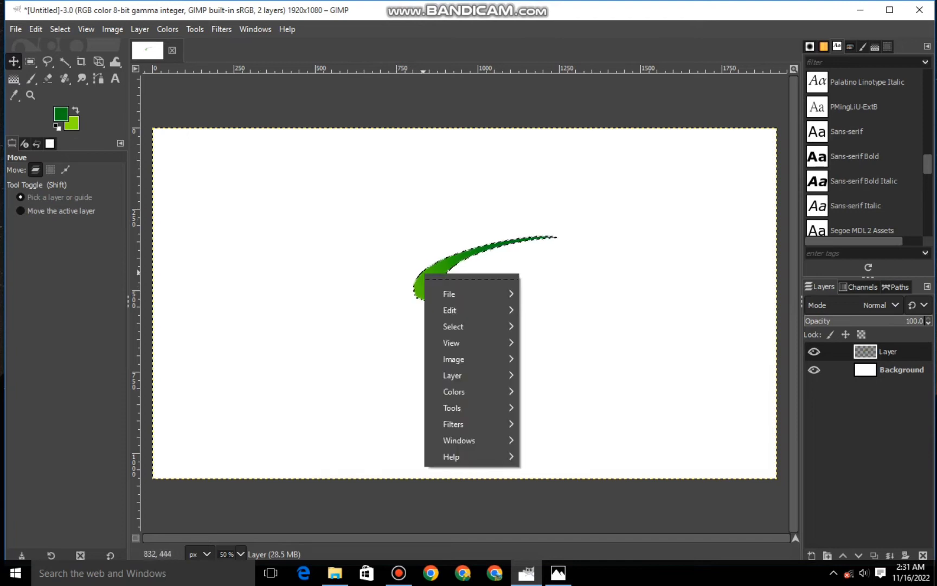
{"action": "mouse_move", "coordinate": [451, 309]}
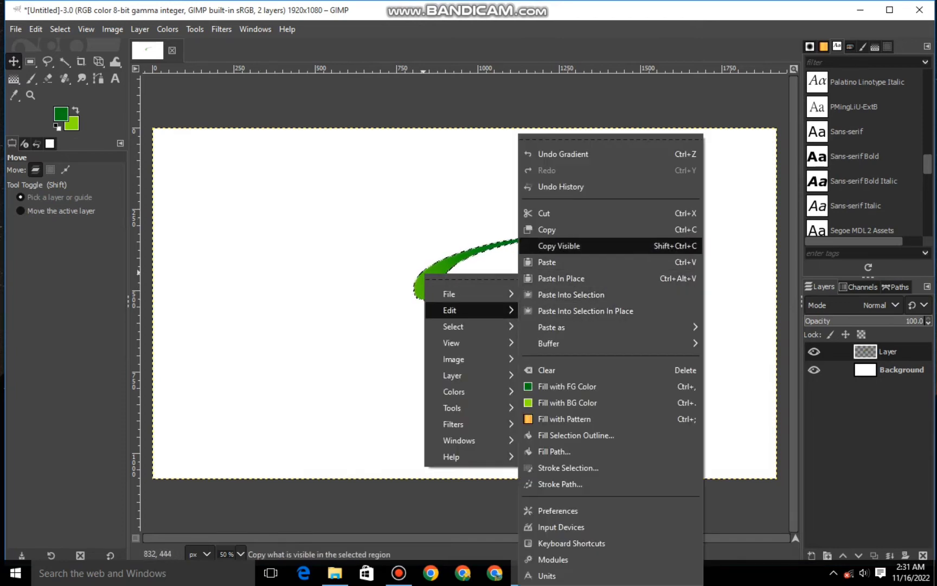
{"action": "left_click", "coordinate": [548, 229]}
{"action": "right_click", "coordinate": [458, 280]}
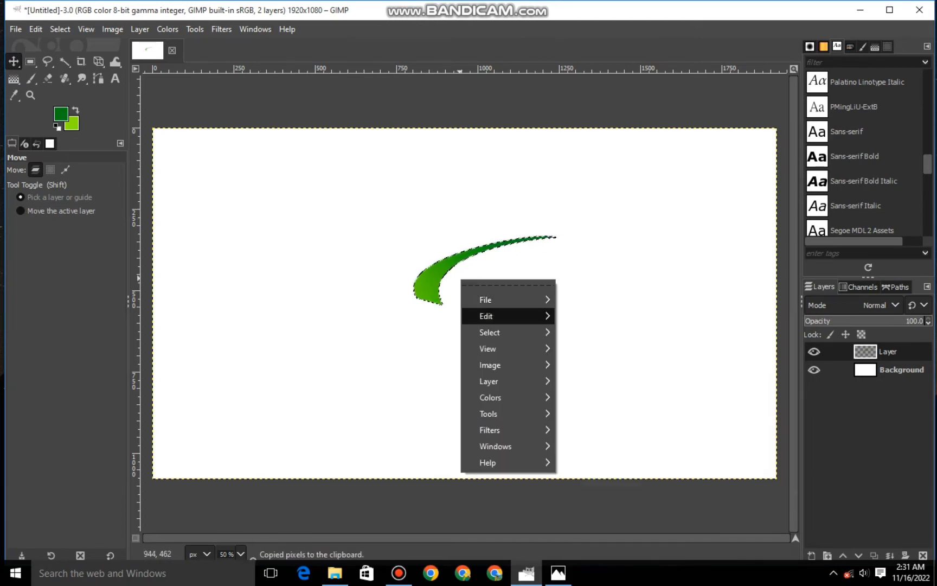
{"action": "mouse_move", "coordinate": [488, 315]}
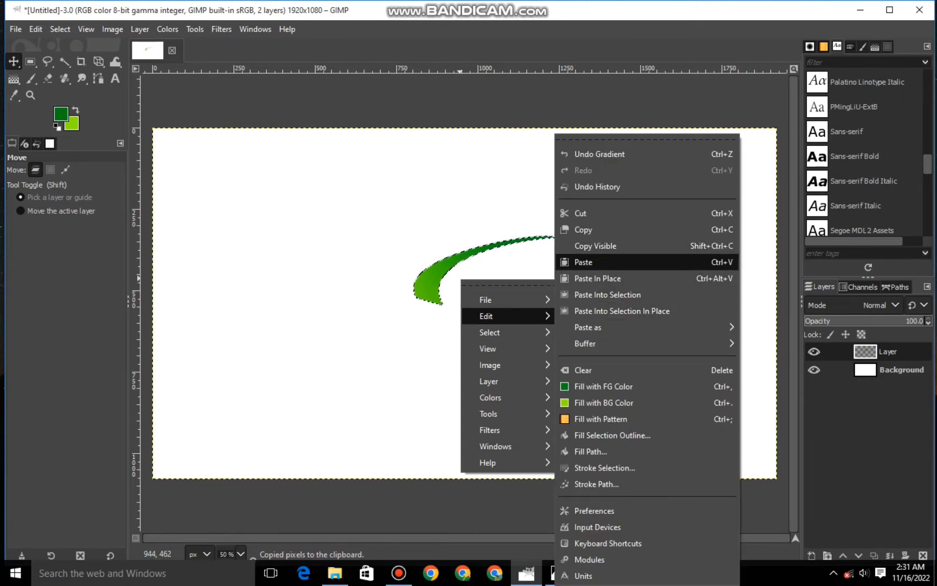
{"action": "left_click", "coordinate": [586, 262]}
{"action": "left_click", "coordinate": [811, 555]}
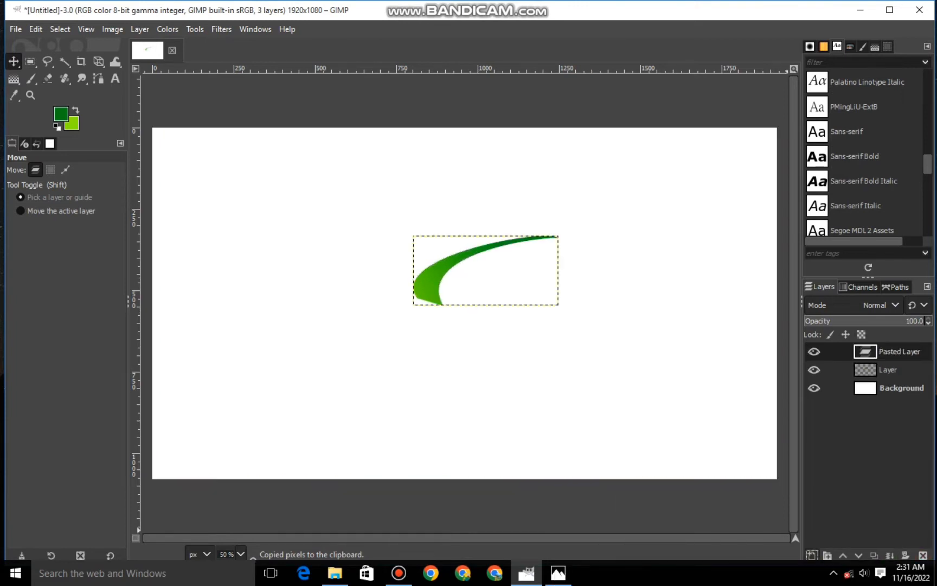
Move the pasted swoosh below and left of the original with the Perspective tool, offsetting it about -202 px horizontally and 230 px vertically.
{"action": "key", "text": "shift+p"}
{"action": "left_click", "coordinate": [488, 271]}
{"action": "left_click_drag", "start_coordinate": [488, 271], "coordinate": [424, 348]}
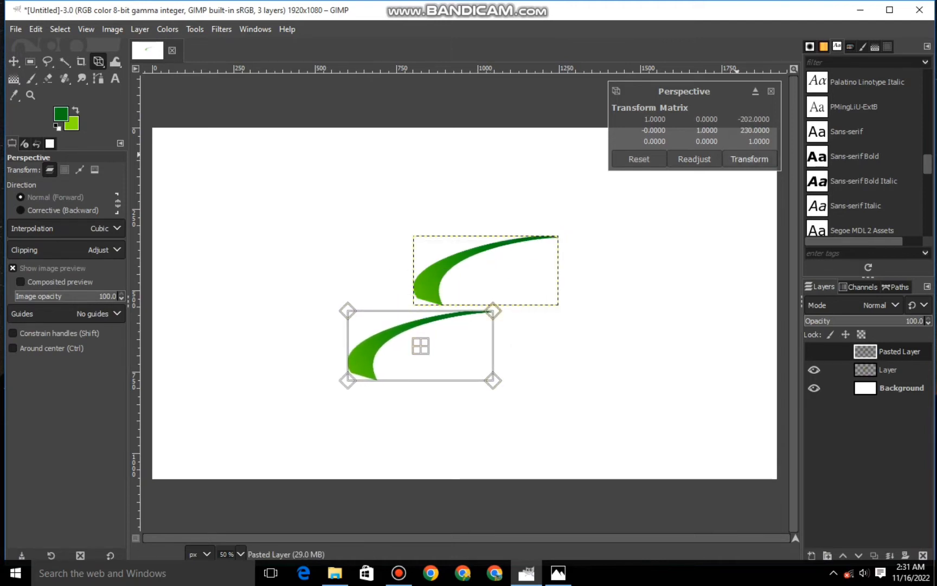
{"action": "left_click", "coordinate": [747, 159]}
Rotate the pasted swoosh by about -177.04° so that it mirrors the original into an S shape.
{"action": "right_click", "coordinate": [99, 62]}
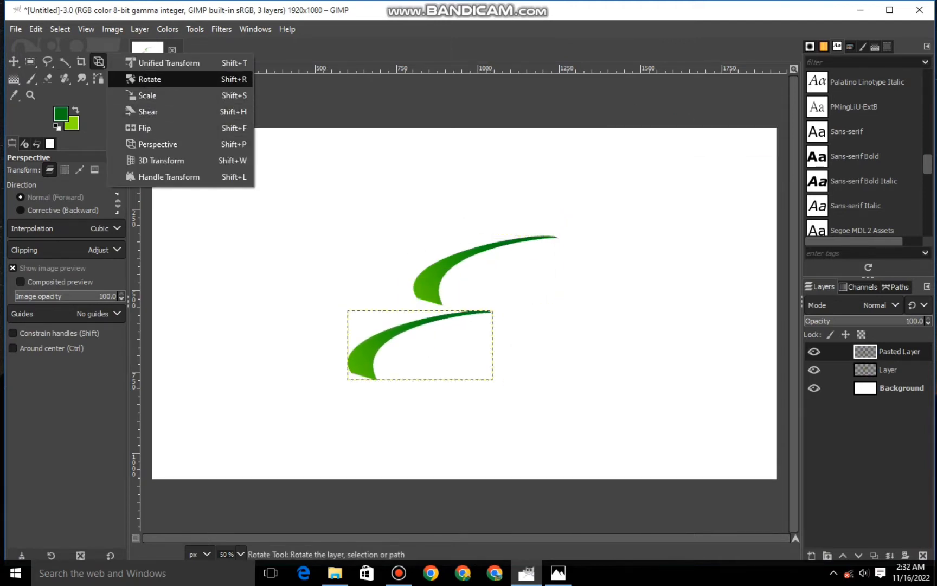
{"action": "left_click", "coordinate": [149, 79]}
{"action": "left_click_drag", "start_coordinate": [485, 316], "coordinate": [356, 376]}
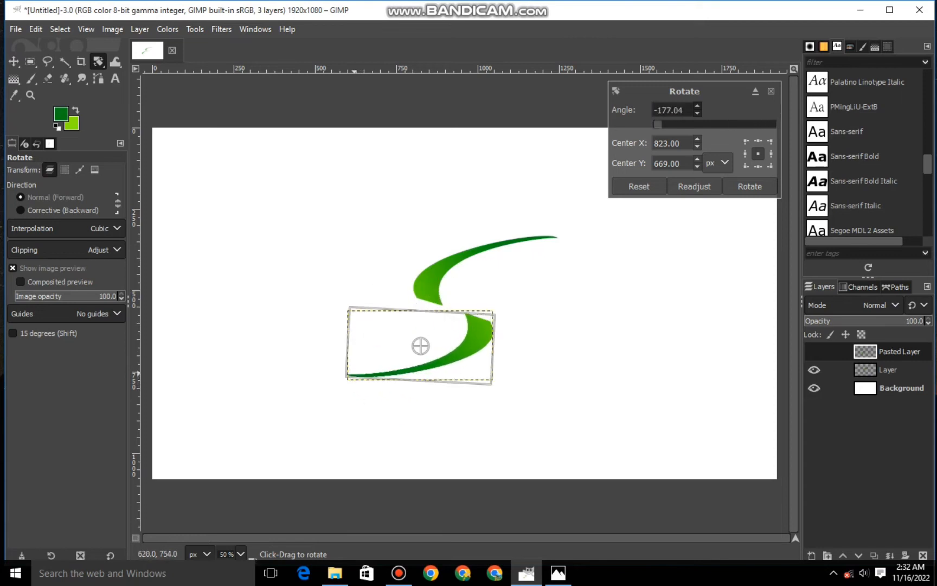
{"action": "key", "text": "Escape"}
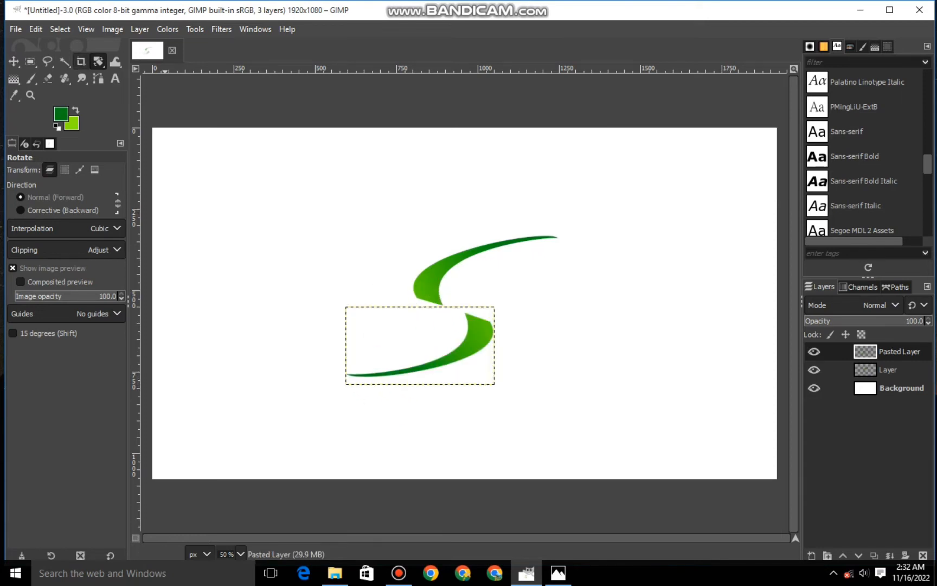
Shift the rotated swoosh up and left with the Scale tool until its thick end meets the upper swoosh, keeping it 458×240 px.
{"action": "right_click", "coordinate": [99, 62]}
{"action": "left_click", "coordinate": [150, 94]}
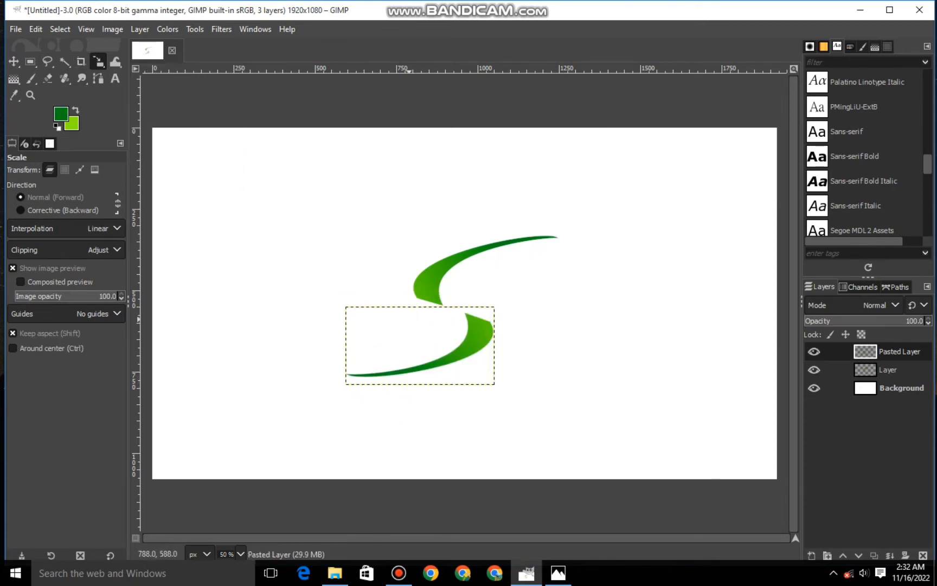
{"action": "left_click", "coordinate": [425, 348]}
{"action": "left_click_drag", "start_coordinate": [424, 349], "coordinate": [401, 338]}
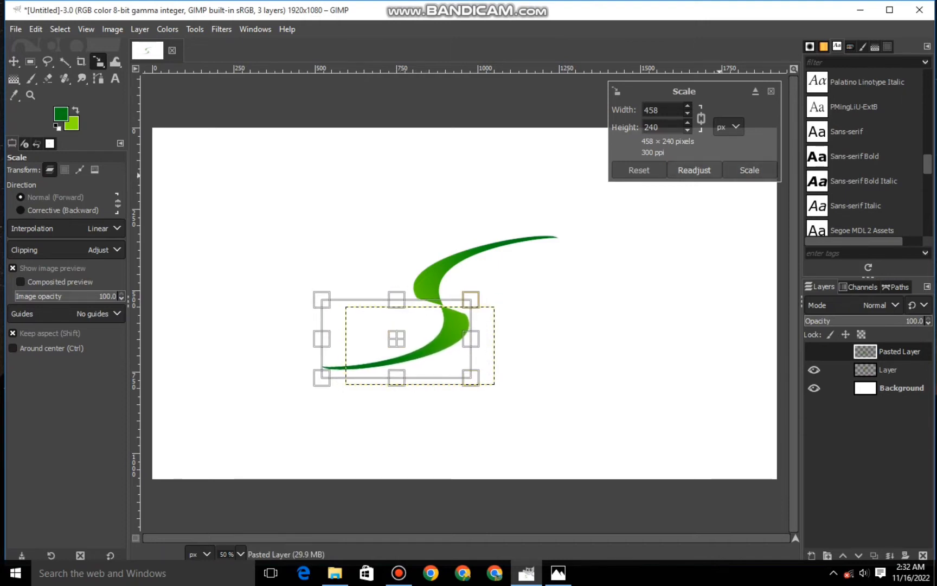
{"action": "left_click", "coordinate": [749, 170]}
{"action": "left_click", "coordinate": [400, 340]}
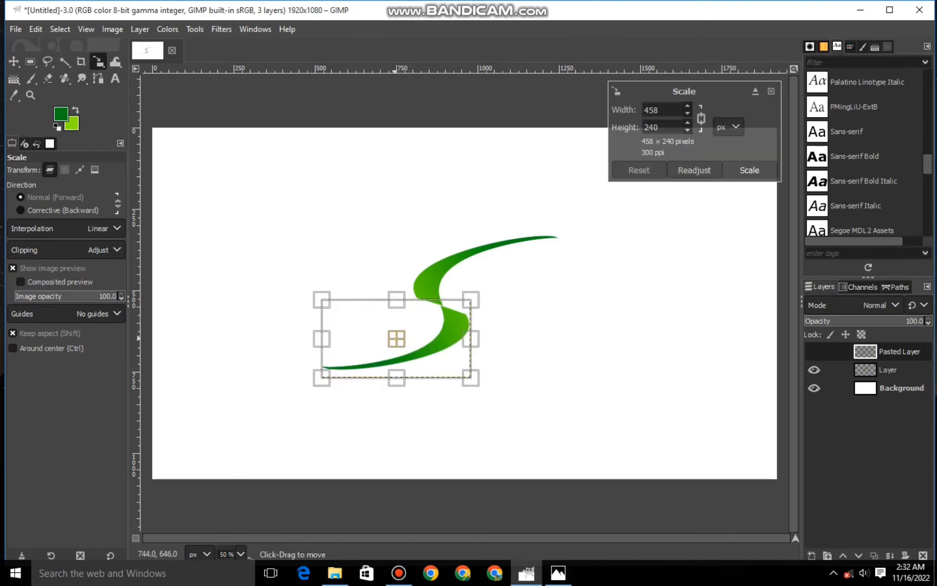
Reshape the lower swoosh with the Perspective tool by lowering its upper-left corner and raising its upper-right corner slightly.
{"action": "right_click", "coordinate": [99, 62]}
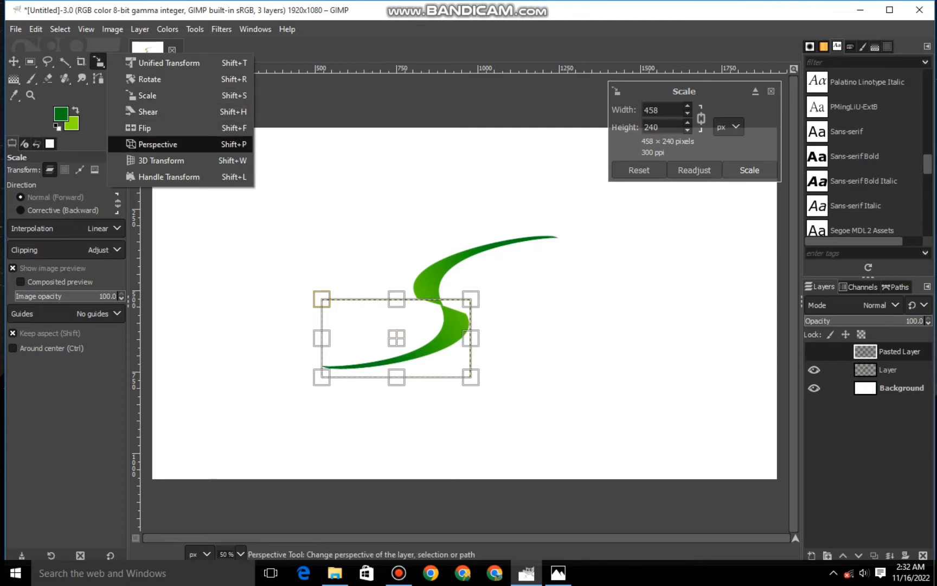
{"action": "left_click", "coordinate": [150, 144]}
{"action": "left_click", "coordinate": [482, 320]}
{"action": "left_click_drag", "start_coordinate": [482, 321], "coordinate": [480, 313]}
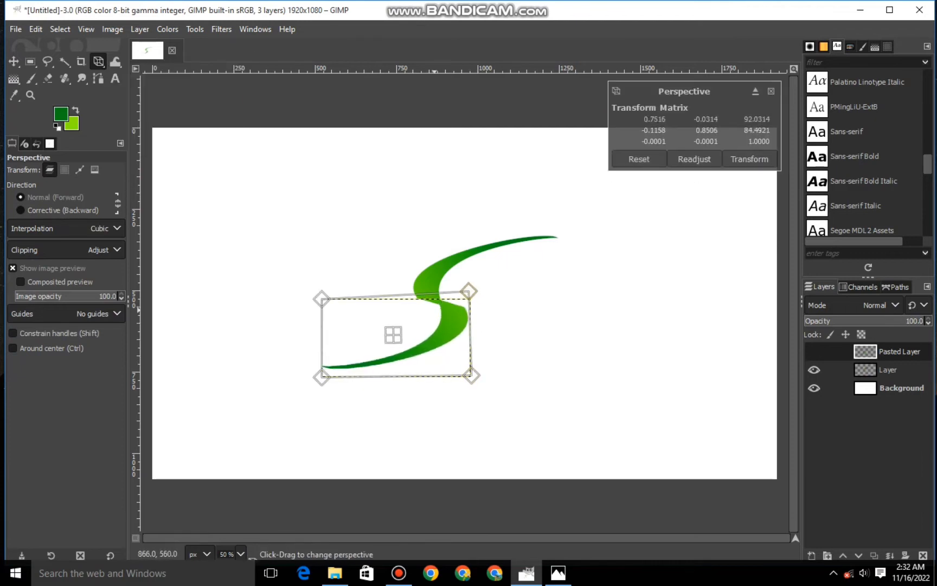
{"action": "left_click_drag", "start_coordinate": [320, 323], "coordinate": [320, 337]}
{"action": "left_click_drag", "start_coordinate": [385, 338], "coordinate": [386, 340]}
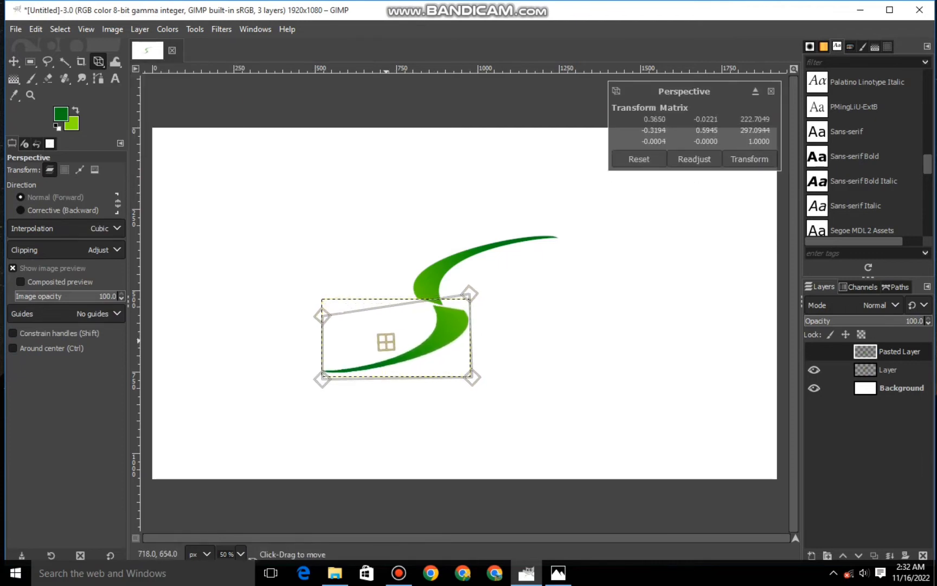
{"action": "left_click_drag", "start_coordinate": [470, 294], "coordinate": [470, 291]}
{"action": "left_click_drag", "start_coordinate": [322, 316], "coordinate": [322, 314]}
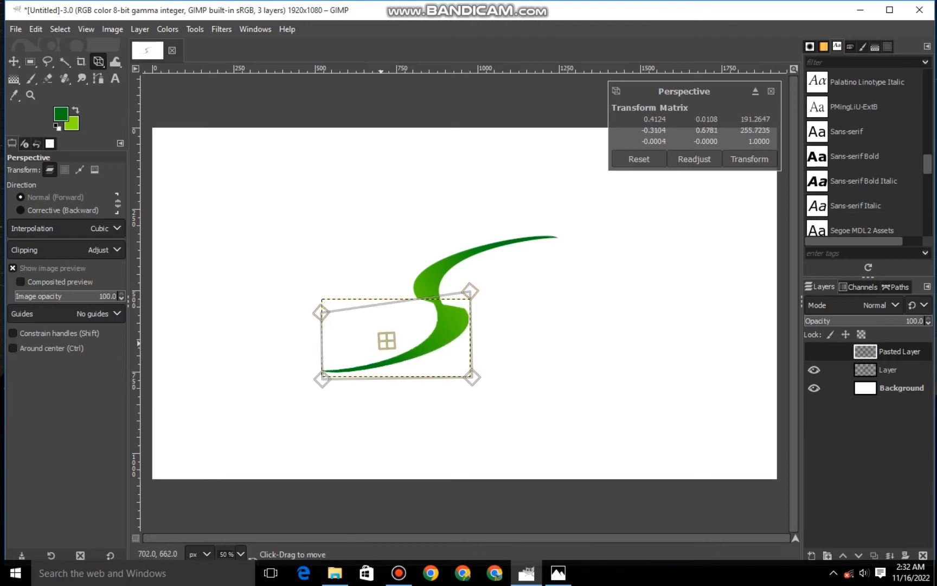
Apply the lower swoosh's perspective change and shift it 30 px right and 4 px down toward the upper swoosh.
{"action": "left_click_drag", "start_coordinate": [386, 340], "coordinate": [403, 339]}
{"action": "left_click", "coordinate": [754, 159]}
{"action": "left_click", "coordinate": [394, 337]}
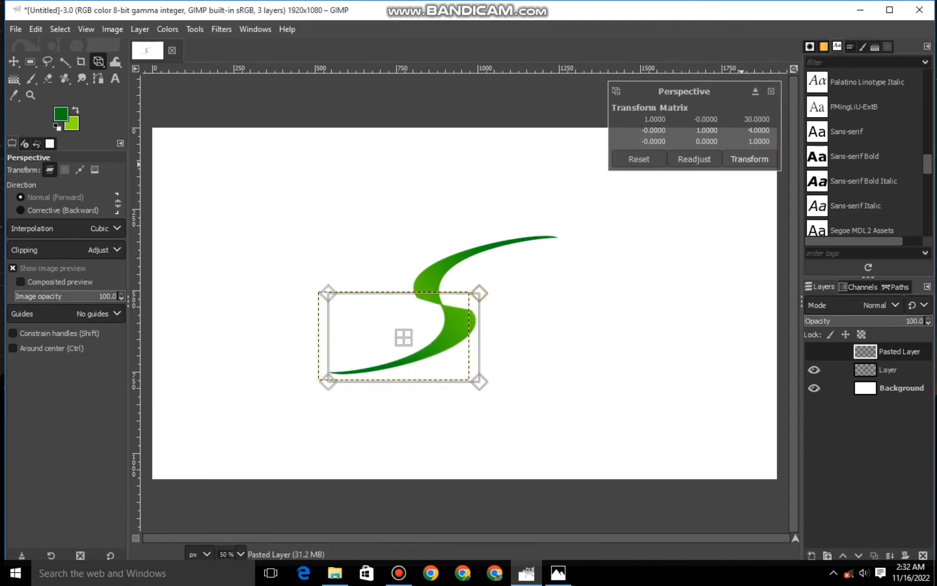
{"action": "left_click", "coordinate": [740, 159]}
Enlarge the upper swoosh slightly with the Perspective tool and align its thick end with the lower swoosh.
{"action": "left_click_drag", "start_coordinate": [432, 245], "coordinate": [425, 248]}
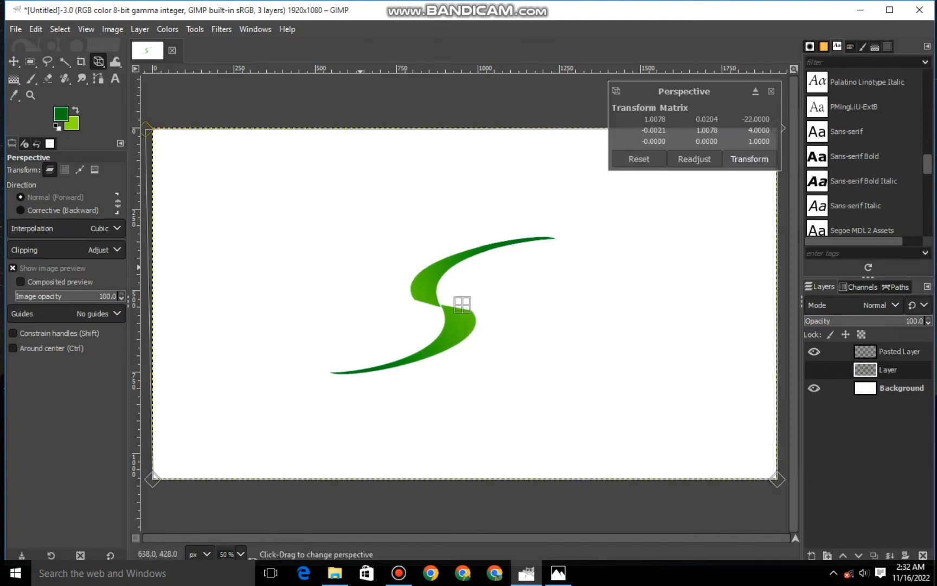
{"action": "left_click_drag", "start_coordinate": [414, 342], "coordinate": [395, 364]}
{"action": "left_click_drag", "start_coordinate": [484, 444], "coordinate": [485, 424]}
{"action": "left_click_drag", "start_coordinate": [403, 309], "coordinate": [393, 313]}
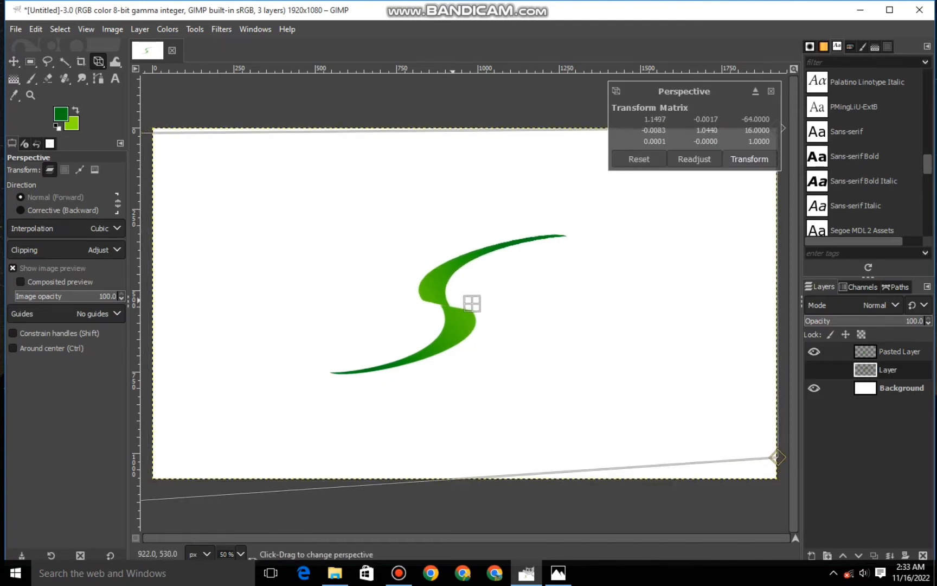
{"action": "left_click_drag", "start_coordinate": [476, 302], "coordinate": [469, 300]}
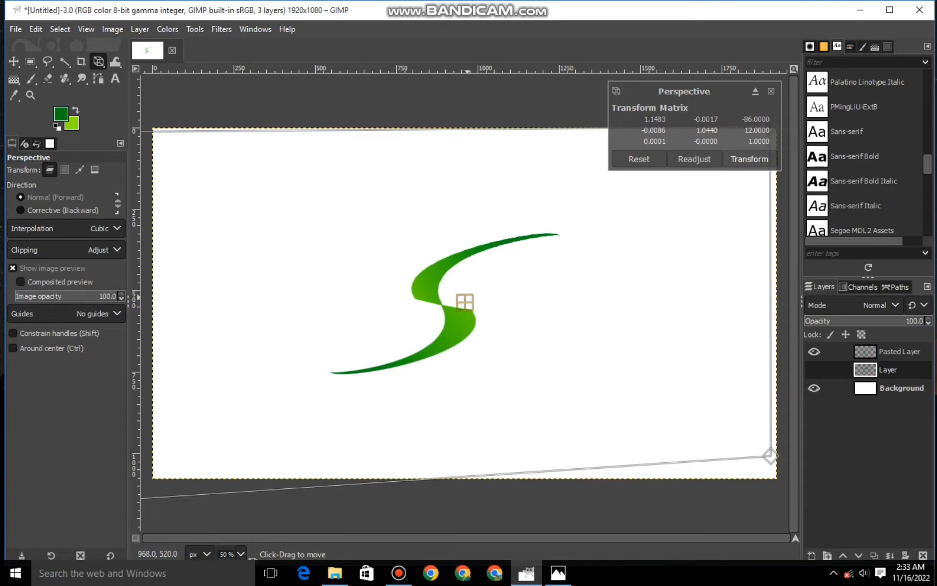
{"action": "left_click", "coordinate": [750, 159]}
Distort the upper swoosh in perspective again to lower its thin tip and flatten the curve, keeping its thick end joined to the lower swoosh.
{"action": "left_click_drag", "start_coordinate": [501, 246], "coordinate": [501, 289]}
{"action": "left_click_drag", "start_coordinate": [421, 285], "coordinate": [371, 243]}
{"action": "left_click_drag", "start_coordinate": [477, 352], "coordinate": [453, 348]}
{"action": "left_click_drag", "start_coordinate": [376, 344], "coordinate": [371, 315]}
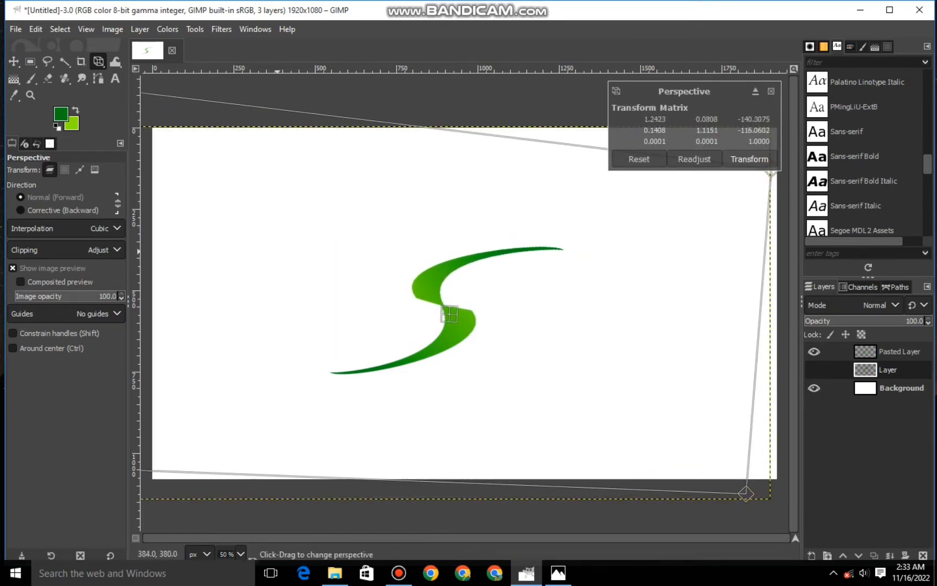
{"action": "left_click_drag", "start_coordinate": [480, 367], "coordinate": [481, 358]}
{"action": "left_click_drag", "start_coordinate": [409, 269], "coordinate": [454, 303]}
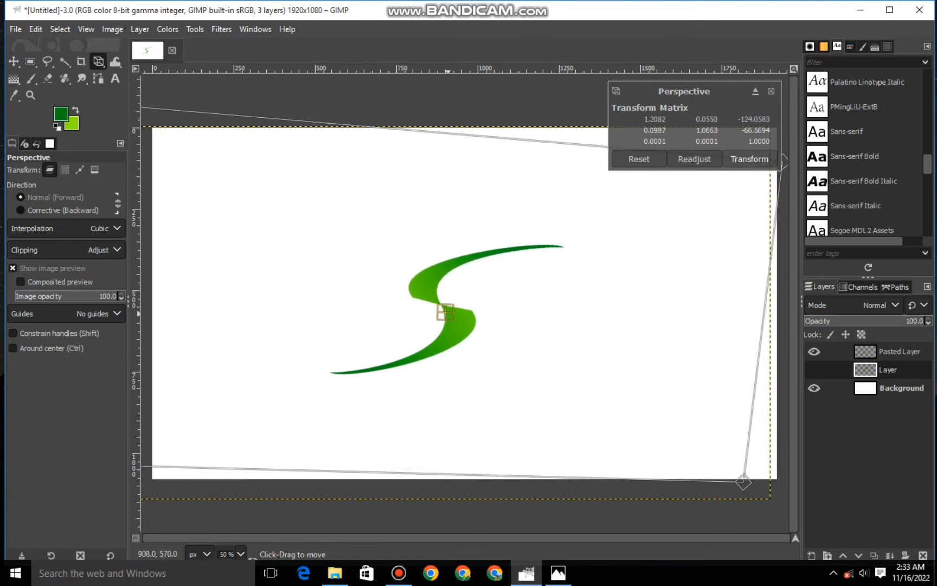
{"action": "key", "text": "Return"}
Adjust the pasted lower swoosh in perspective, raising its thin tail and pulling its lower-right corner inward to balance the S.
{"action": "left_click", "coordinate": [899, 352]}
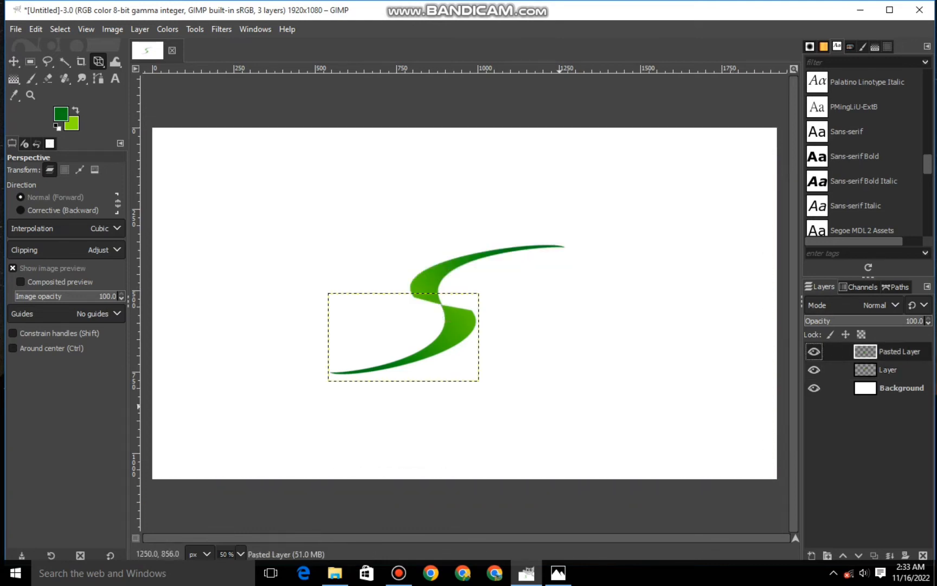
{"action": "mouse_move", "coordinate": [348, 356]}
{"action": "left_mouse_down"}
{"action": "mouse_move", "coordinate": [342, 326]}
{"action": "mouse_move", "coordinate": [340, 340]}
{"action": "left_mouse_up"}
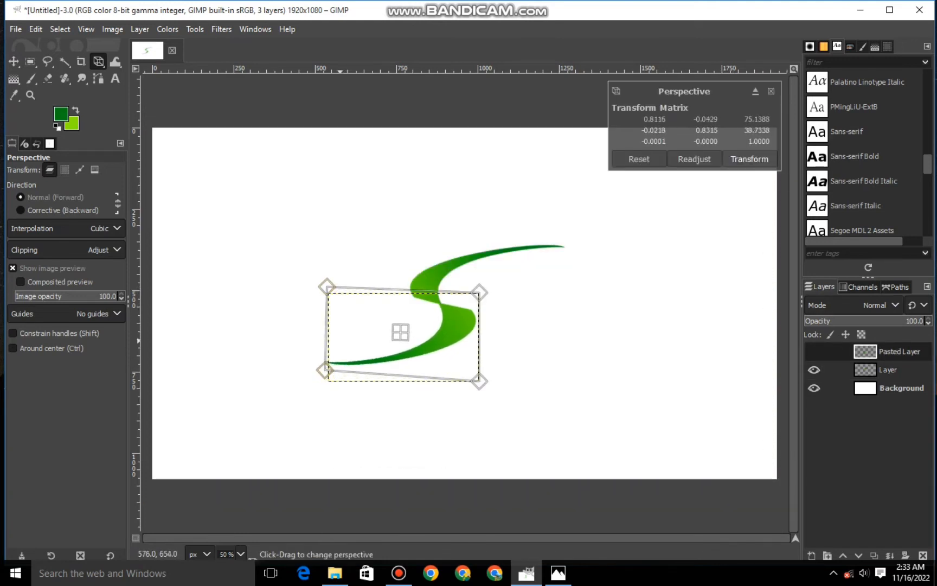
{"action": "left_click_drag", "start_coordinate": [467, 343], "coordinate": [456, 341]}
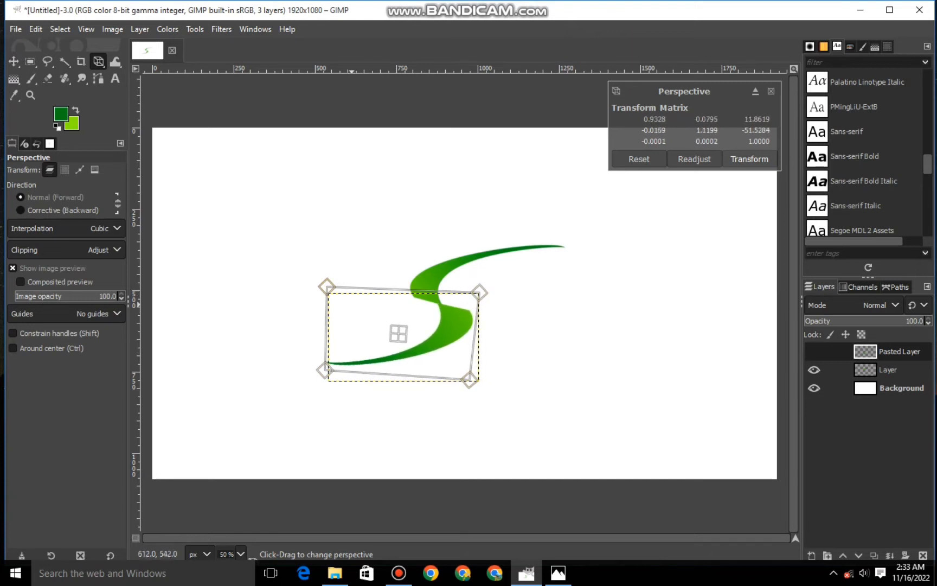
{"action": "left_click_drag", "start_coordinate": [351, 304], "coordinate": [356, 310]}
{"action": "left_click_drag", "start_coordinate": [462, 293], "coordinate": [461, 289]}
{"action": "left_click_drag", "start_coordinate": [353, 307], "coordinate": [355, 307]}
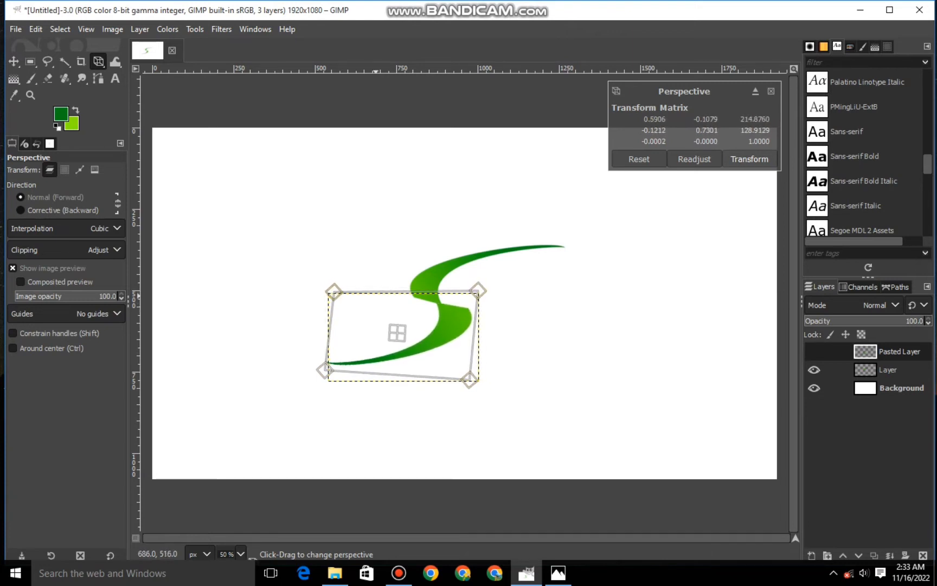
{"action": "left_click_drag", "start_coordinate": [446, 294], "coordinate": [449, 297]}
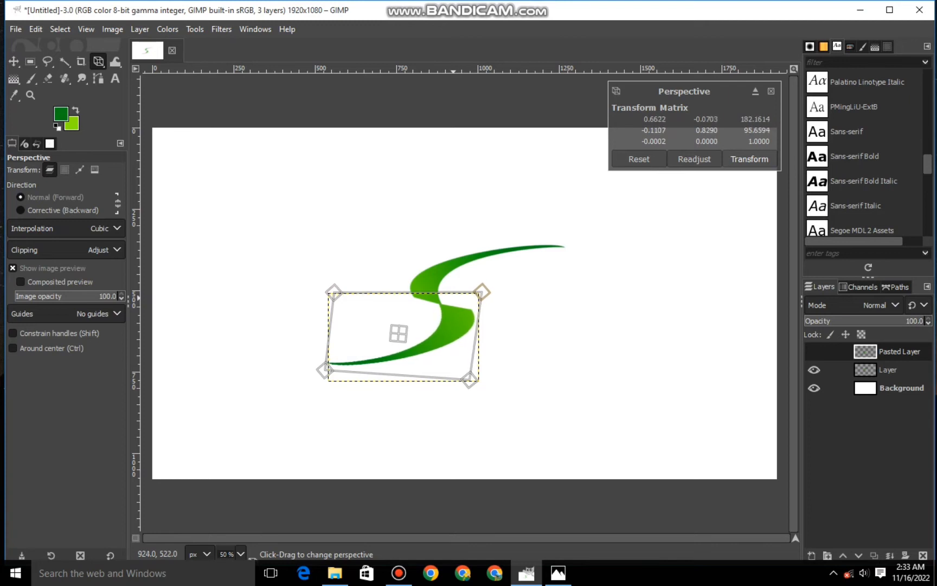
{"action": "left_click", "coordinate": [749, 159]}
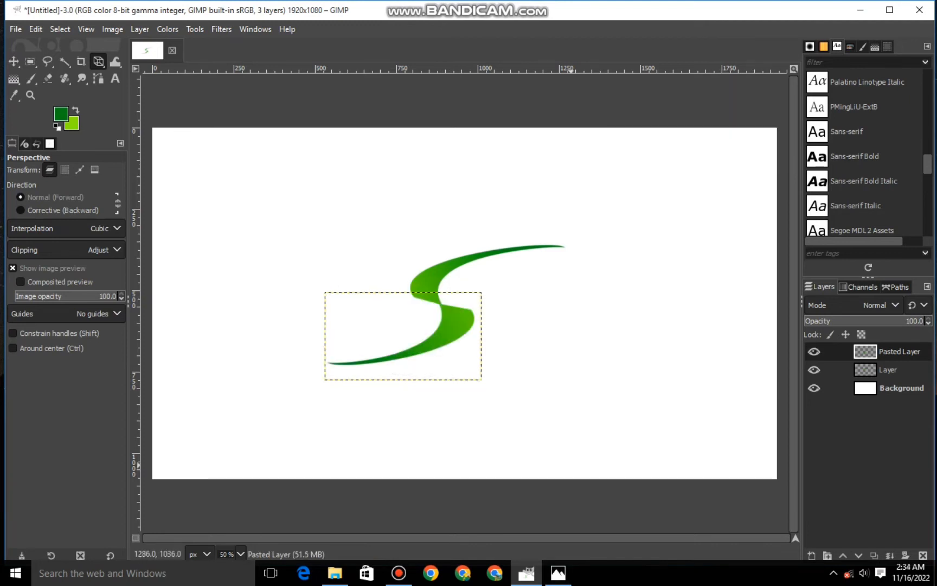
Select the lower swoosh with Fuzzy Select at a threshold of 15.
{"action": "key", "text": "u"}
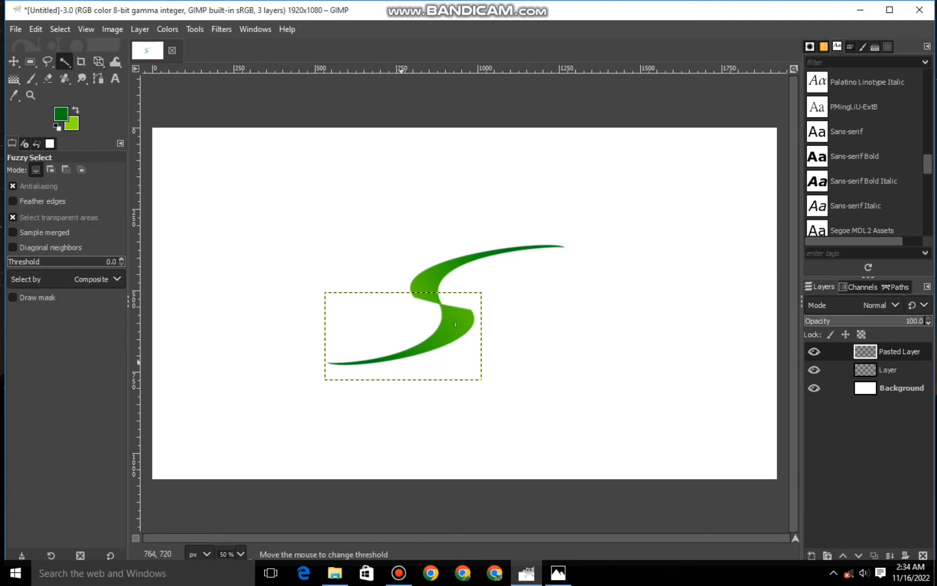
{"action": "left_click_drag", "start_coordinate": [452, 333], "coordinate": [367, 371]}
{"action": "left_click_drag", "start_coordinate": [473, 323], "coordinate": [464, 304]}
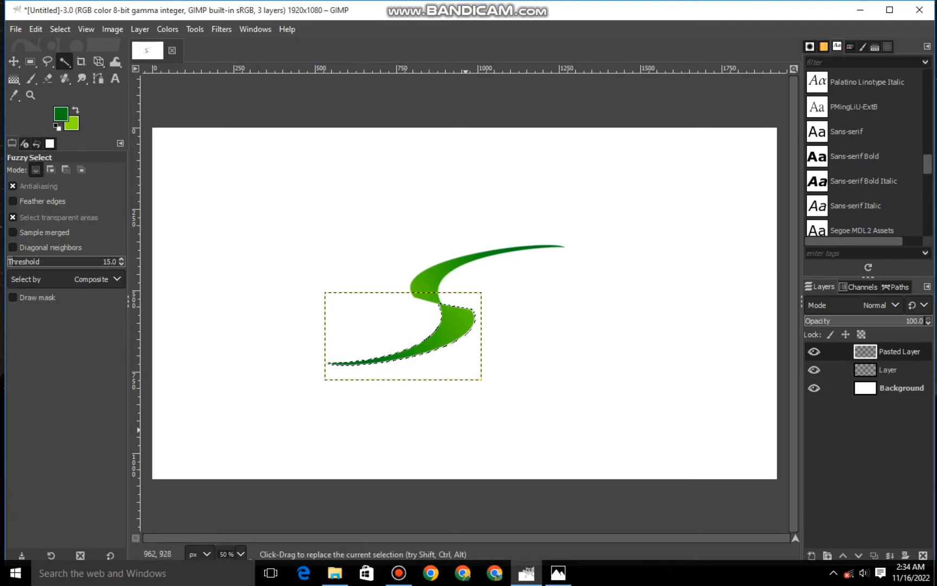
Set the foreground colour to dark blue 0031cf and the background colour to light blue.
{"action": "left_click", "coordinate": [61, 114]}
{"action": "left_click", "coordinate": [121, 91]}
{"action": "left_click", "coordinate": [111, 67]}
{"action": "left_click", "coordinate": [174, 224]}
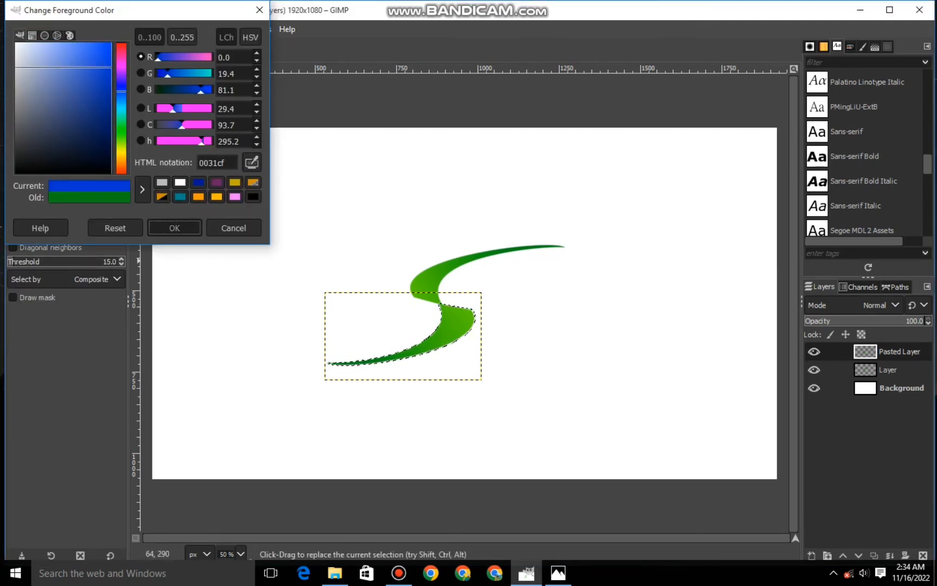
{"action": "left_click", "coordinate": [72, 124]}
{"action": "left_click", "coordinate": [121, 100]}
{"action": "left_click", "coordinate": [111, 47]}
{"action": "left_click", "coordinate": [174, 225]}
Fill the selected lower swoosh with a linear foreground-to-background gradient running from beyond its thick end to past its thin tail at 564, 790 px.
{"action": "left_click", "coordinate": [14, 79]}
{"action": "mouse_move", "coordinate": [456, 324]}
{"action": "left_mouse_down"}
{"action": "mouse_move", "coordinate": [443, 338]}
{"action": "mouse_move", "coordinate": [283, 391]}
{"action": "left_mouse_up"}
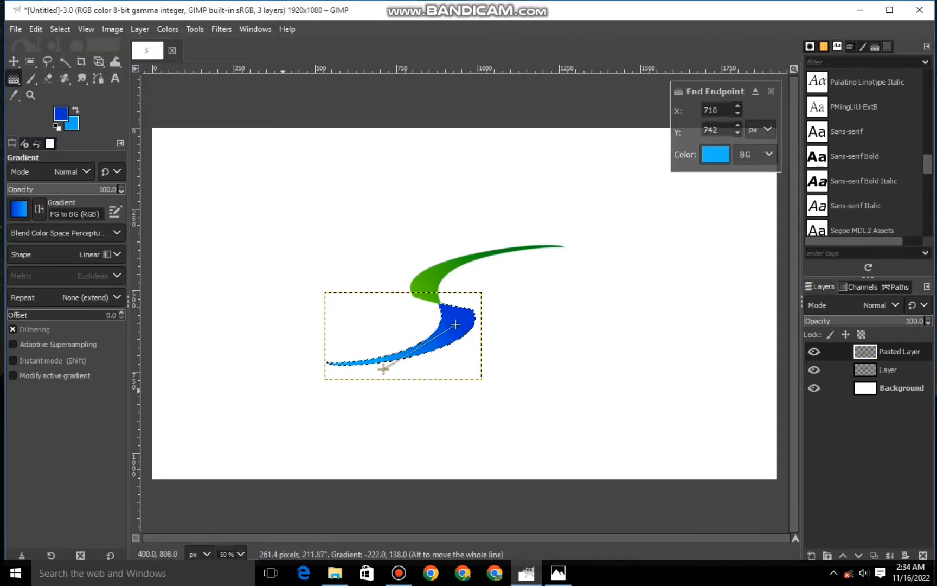
{"action": "left_click_drag", "start_coordinate": [383, 369], "coordinate": [356, 376]}
{"action": "left_click_drag", "start_coordinate": [456, 324], "coordinate": [486, 303]}
{"action": "left_click_drag", "start_coordinate": [355, 377], "coordinate": [336, 385]}
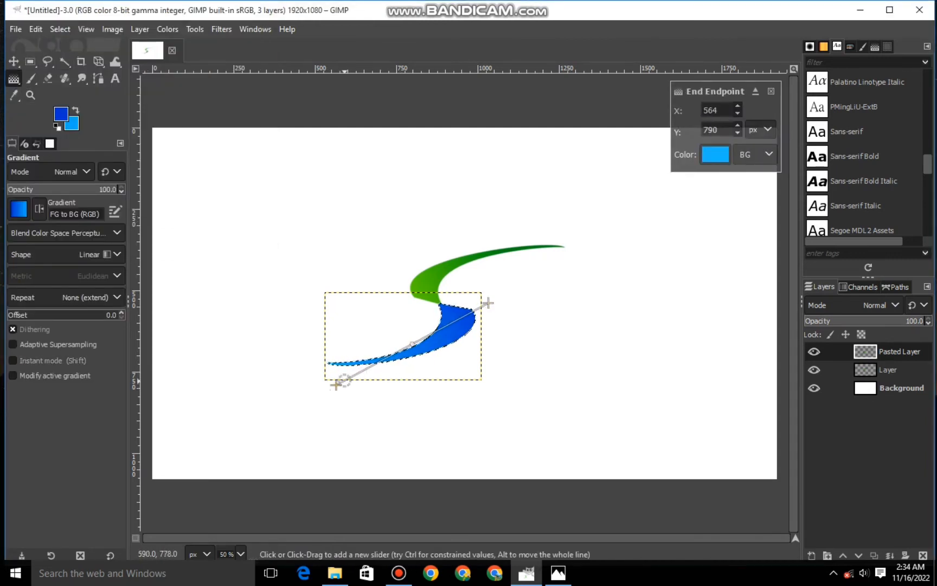
{"action": "key", "text": "m"}
Clear the selection and make the Pasted Layer active.
{"action": "left_click", "coordinate": [60, 29]}
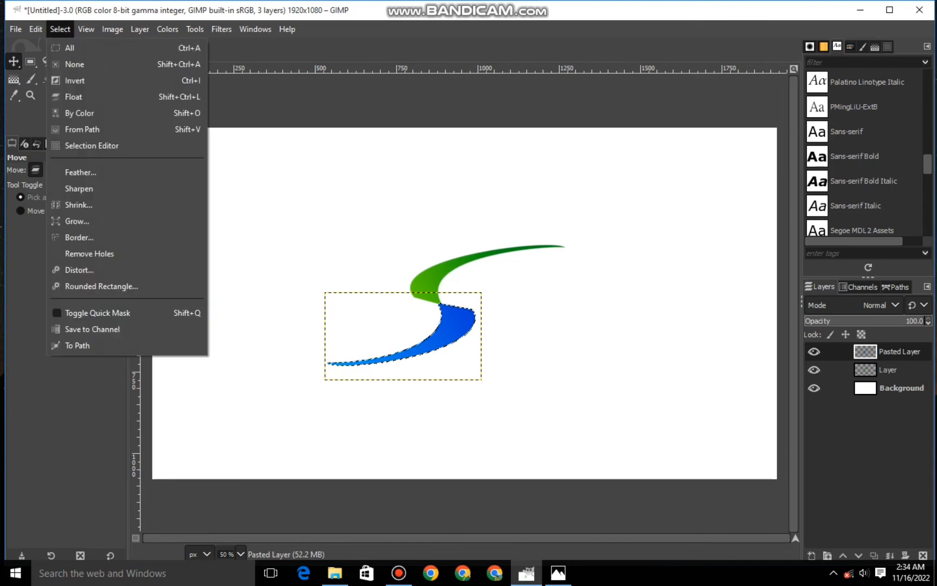
{"action": "left_click", "coordinate": [74, 64]}
{"action": "left_click", "coordinate": [894, 388]}
{"action": "left_click", "coordinate": [899, 351]}
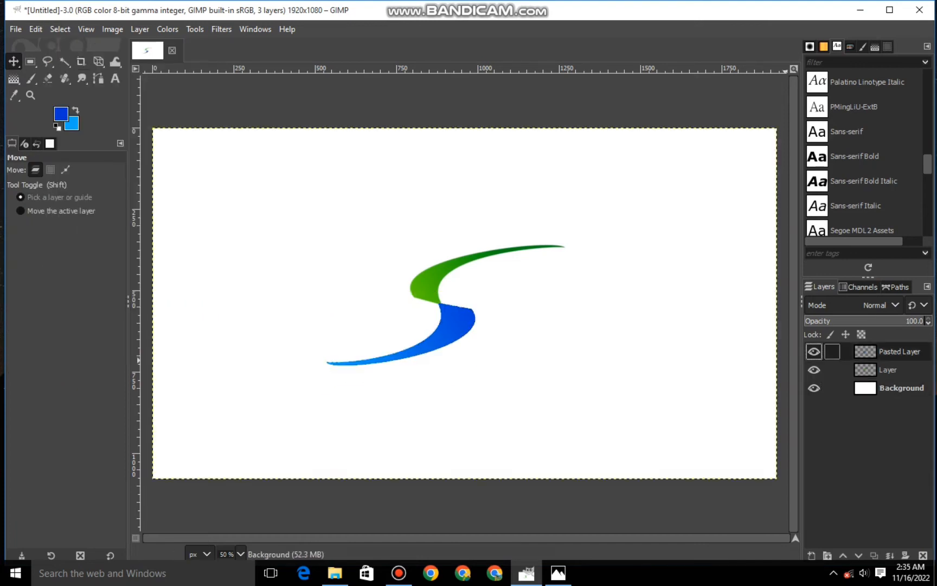
Create a text box below the S logo and set the text colour to black.
{"action": "left_click", "coordinate": [114, 79]}
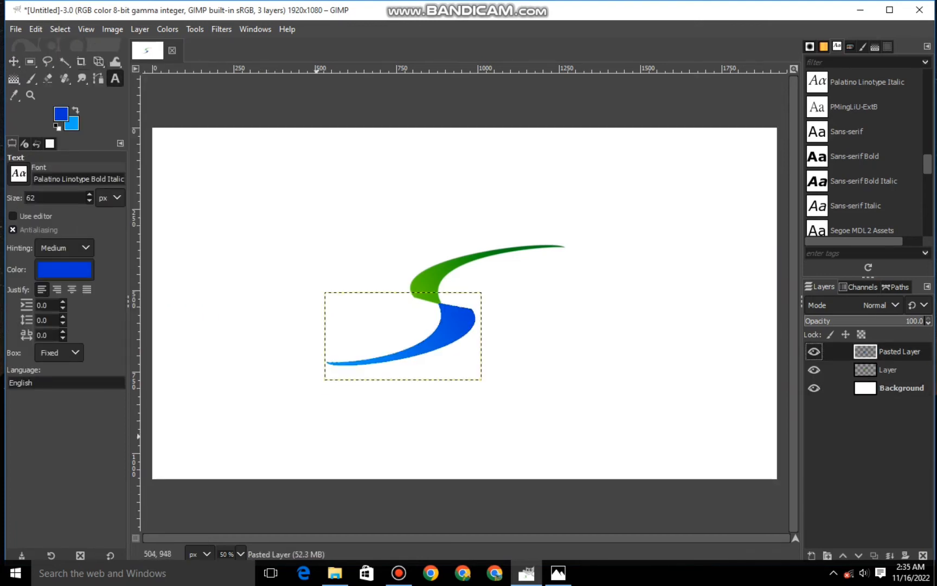
{"action": "left_click_drag", "start_coordinate": [317, 436], "coordinate": [521, 368]}
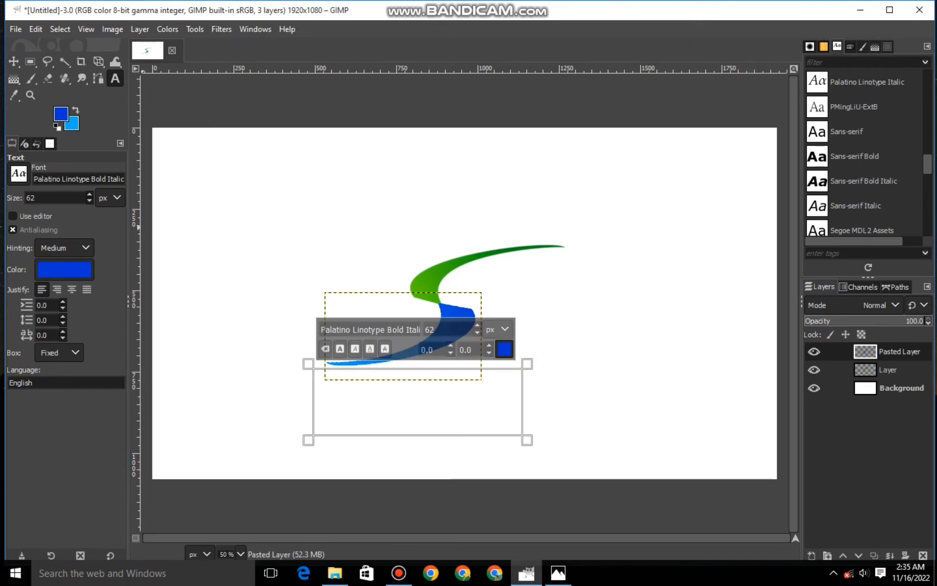
{"action": "left_click", "coordinate": [61, 114]}
{"action": "left_click_drag", "start_coordinate": [41, 143], "coordinate": [15, 174]}
{"action": "left_click", "coordinate": [174, 228]}
Set the font to Small Fonts and enter "LOREM LPSUM" with "DOLOR SIT AMET" on a second line.
{"action": "left_click_drag", "start_coordinate": [927, 164], "coordinate": [927, 174]}
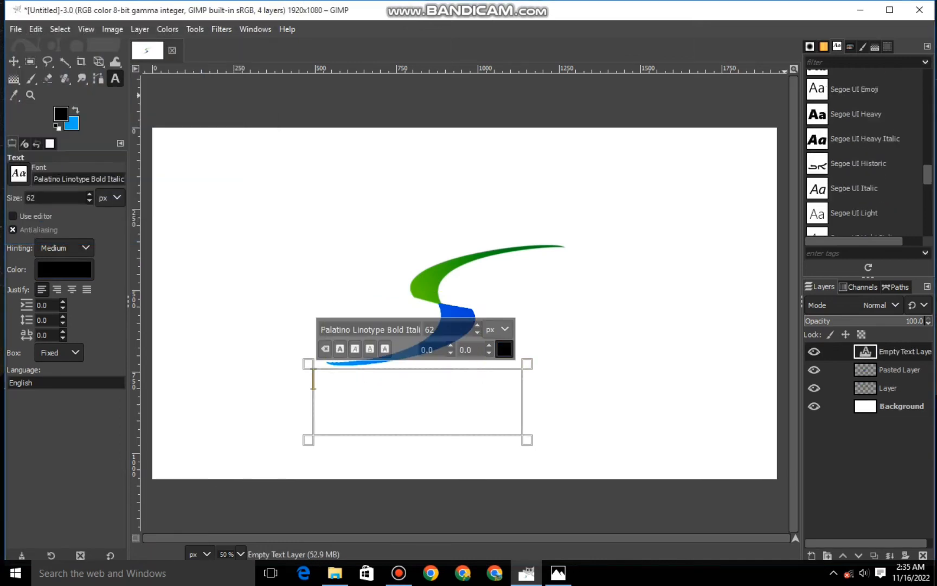
{"action": "scroll", "coordinate": [864, 152], "scroll_direction": "down", "scroll_amount": 5}
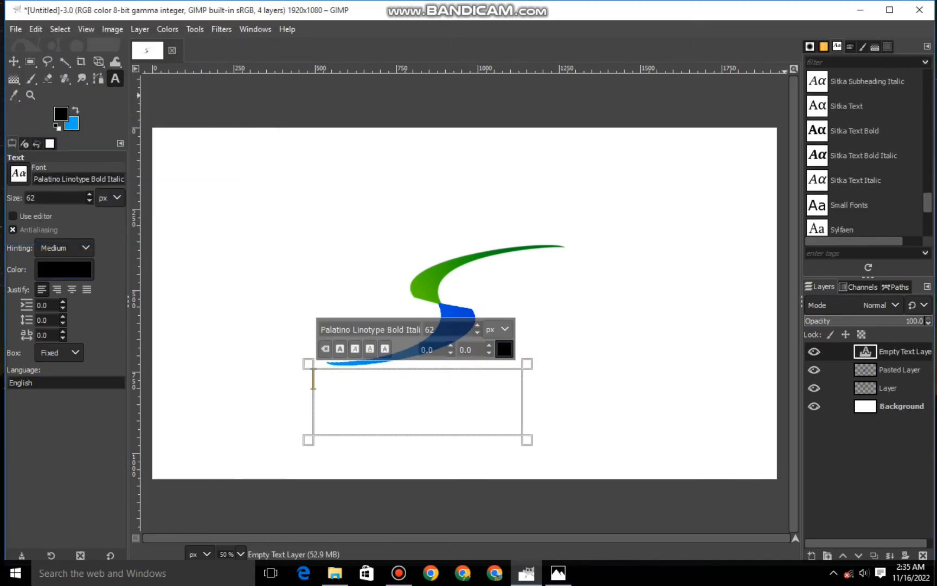
{"action": "left_click", "coordinate": [849, 205]}
{"action": "type", "text": "LO"}
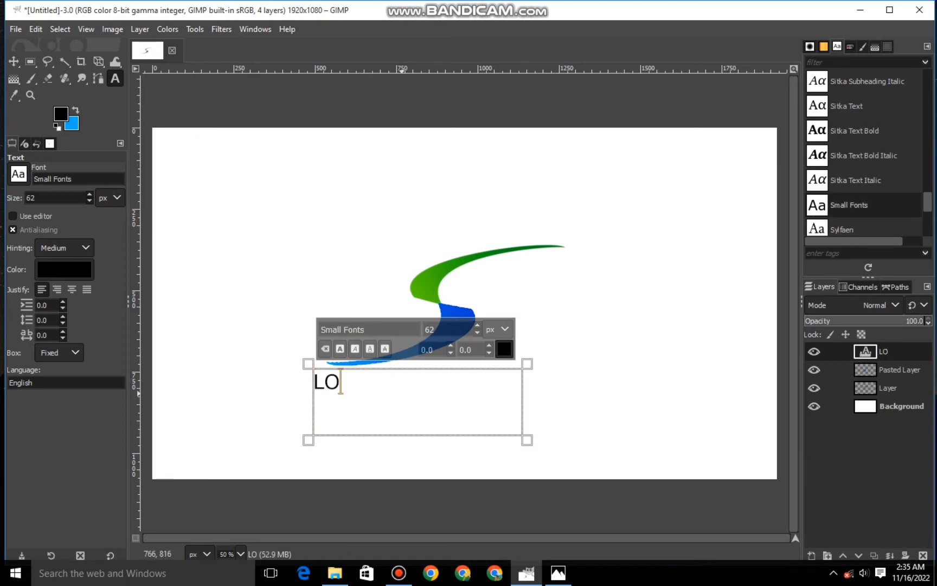
{"action": "type", "text": "REM LPSUM"}
{"action": "key", "text": "Return"}
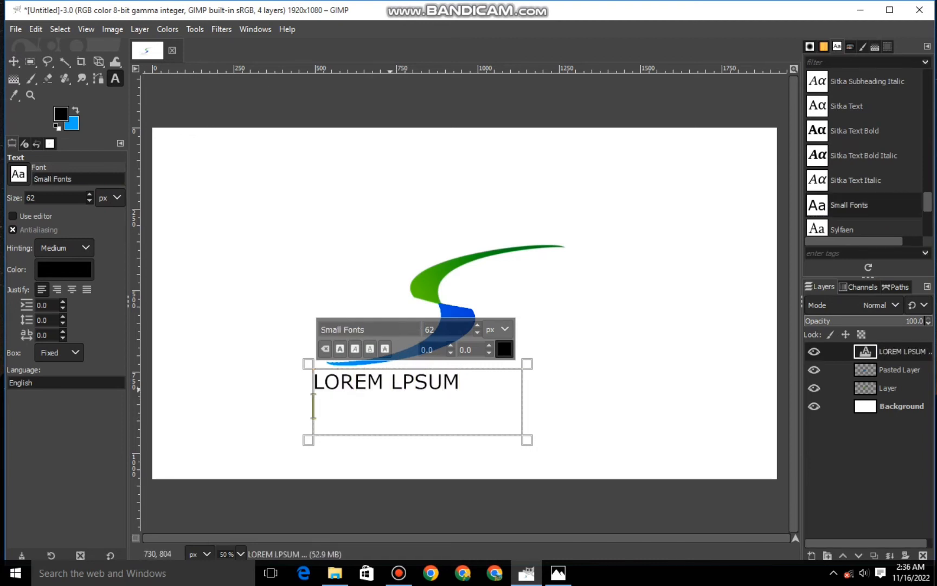
{"action": "type", "text": "DOLOR"}
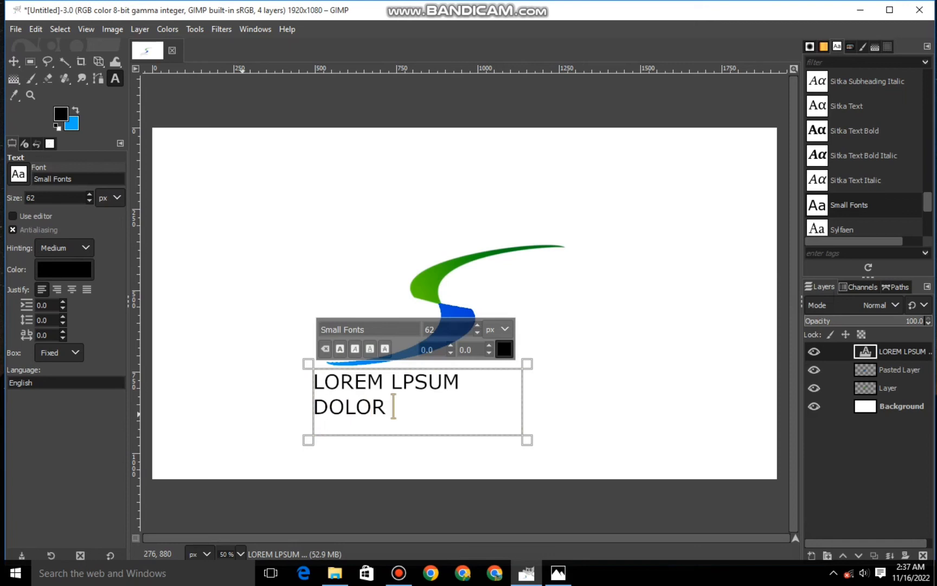
{"action": "type", "text": " SIT AMET"}
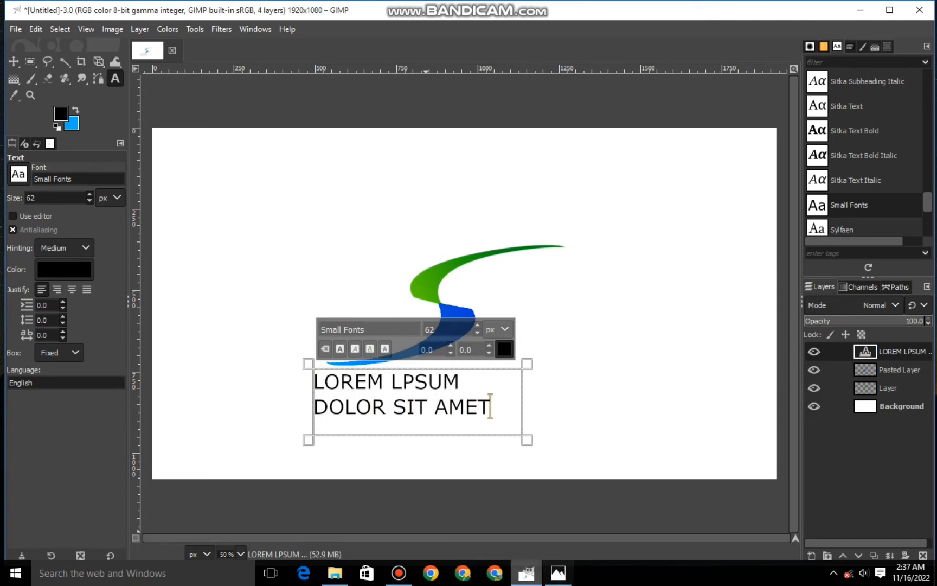
Reduce the font size of the line "DOLOR SIT AMET" and indent it under the first line.
{"action": "left_click_drag", "start_coordinate": [490, 405], "coordinate": [314, 406]}
{"action": "scroll", "coordinate": [429, 329], "scroll_direction": "down", "scroll_amount": 16}
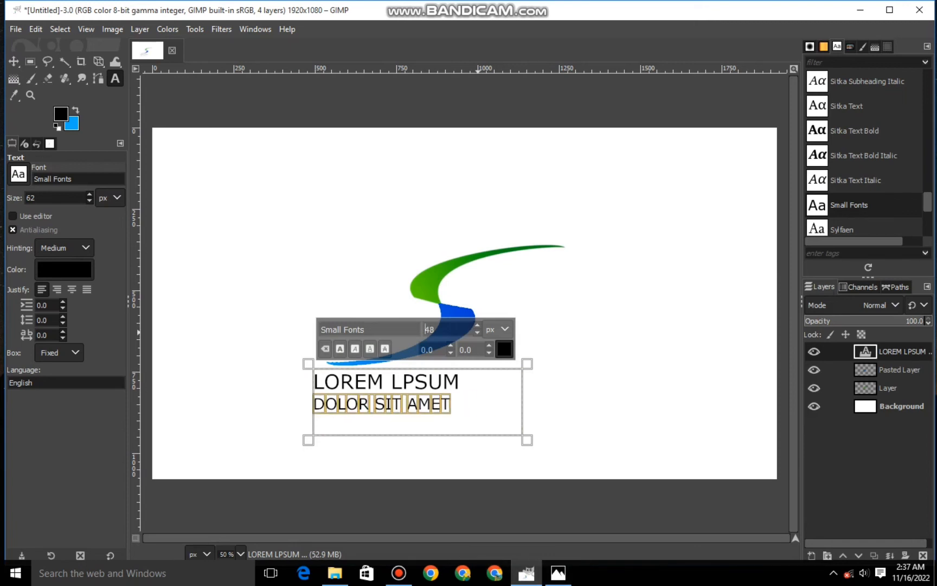
{"action": "left_click", "coordinate": [323, 423]}
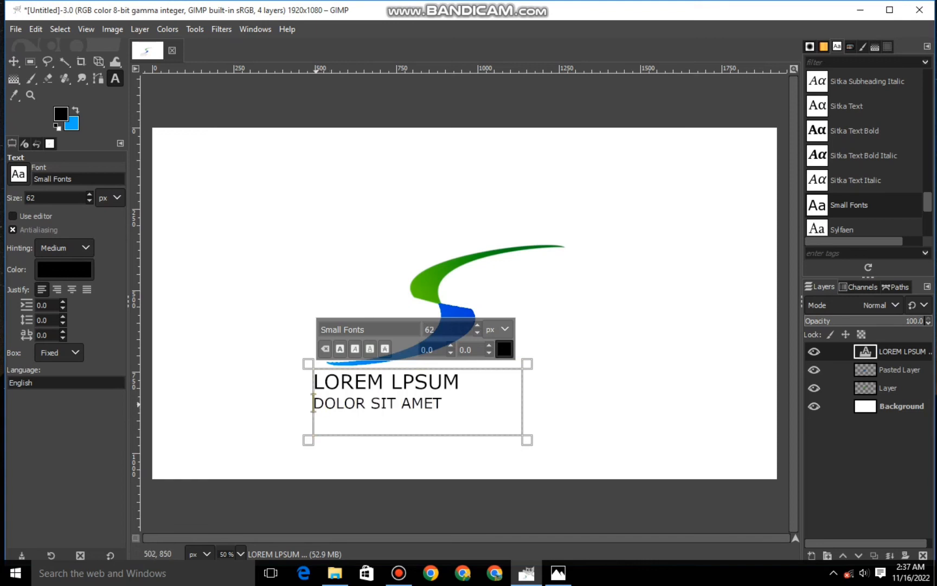
{"action": "left_click", "coordinate": [313, 402]}
{"action": "left_click_drag", "start_coordinate": [357, 408], "coordinate": [325, 408]}
Set the "DOLOR SIT AMET" line to a font size of 35 px with letter spacing of 3.0.
{"action": "left_click", "coordinate": [456, 408]}
{"action": "scroll", "coordinate": [428, 329], "scroll_direction": "down", "scroll_amount": 3}
{"action": "left_click_drag", "start_coordinate": [449, 407], "coordinate": [327, 409]}
{"action": "scroll", "coordinate": [460, 350], "scroll_direction": "up", "scroll_amount": 3}
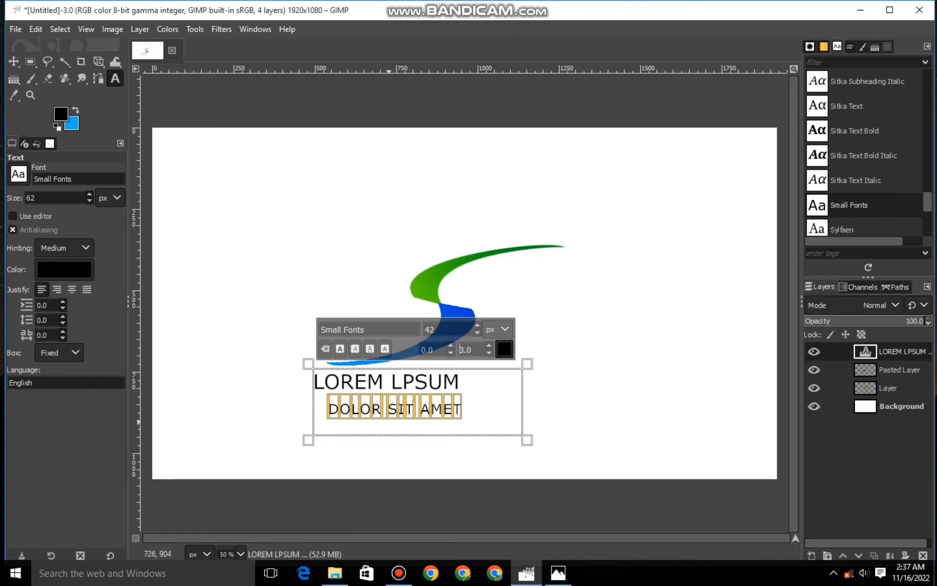
{"action": "scroll", "coordinate": [434, 329], "scroll_direction": "down", "scroll_amount": 7}
{"action": "left_click", "coordinate": [483, 405]}
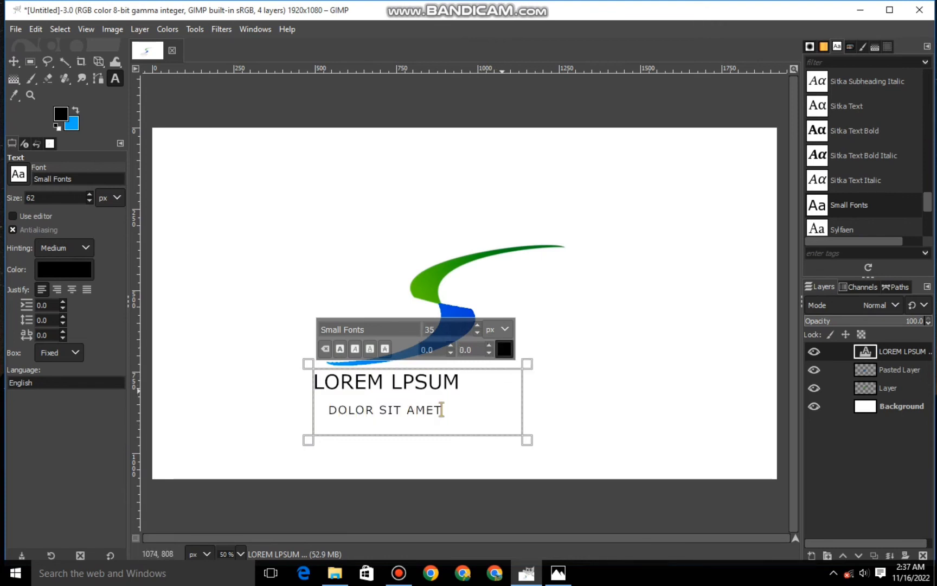
Recolour the "LOREM LPSUM" line dark green by sampling the colour options in the text colour dialog.
{"action": "left_click_drag", "start_coordinate": [459, 382], "coordinate": [313, 382]}
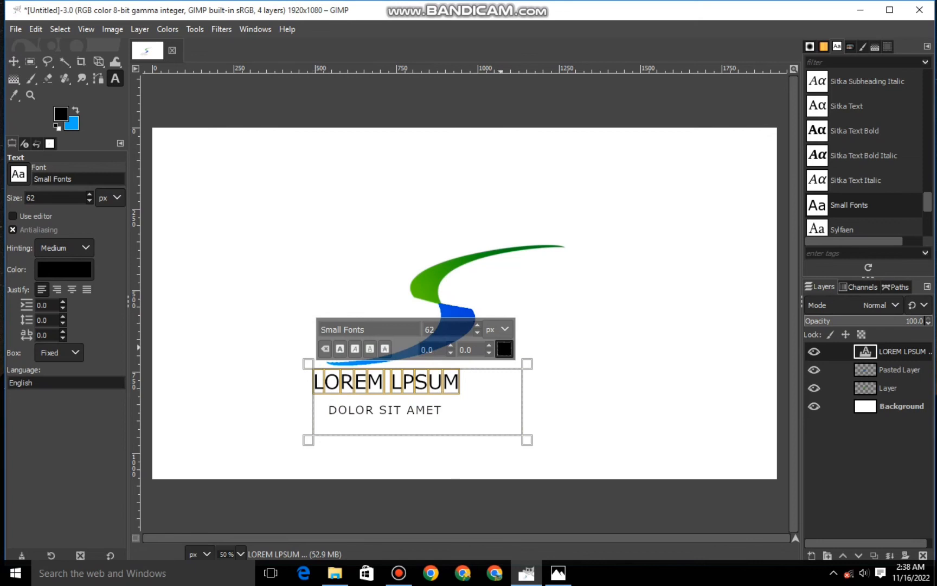
{"action": "left_click", "coordinate": [504, 348]}
{"action": "left_click", "coordinate": [490, 361]}
{"action": "left_click", "coordinate": [466, 345]}
{"action": "left_click", "coordinate": [542, 463]}
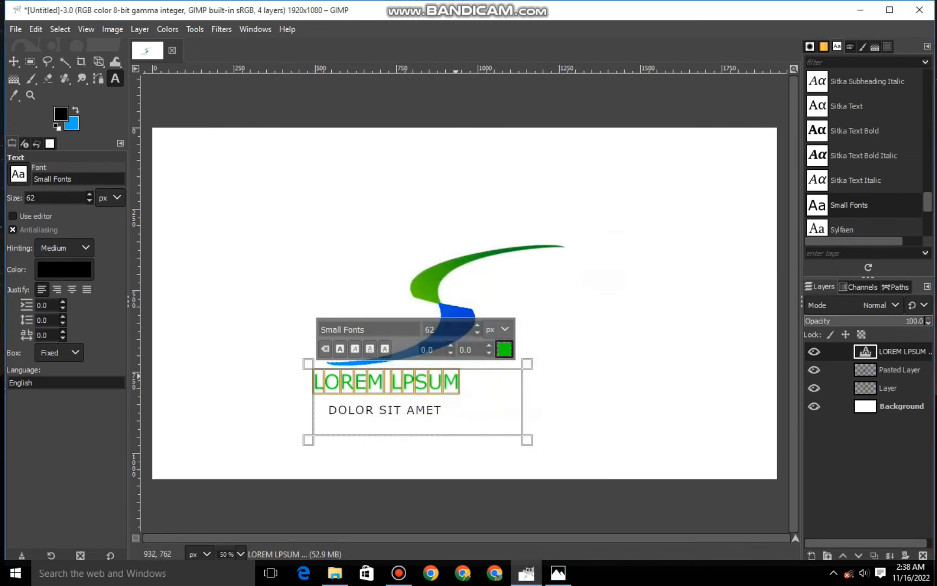
{"action": "left_click", "coordinate": [504, 349]}
{"action": "left_click", "coordinate": [434, 336]}
{"action": "left_click", "coordinate": [541, 462]}
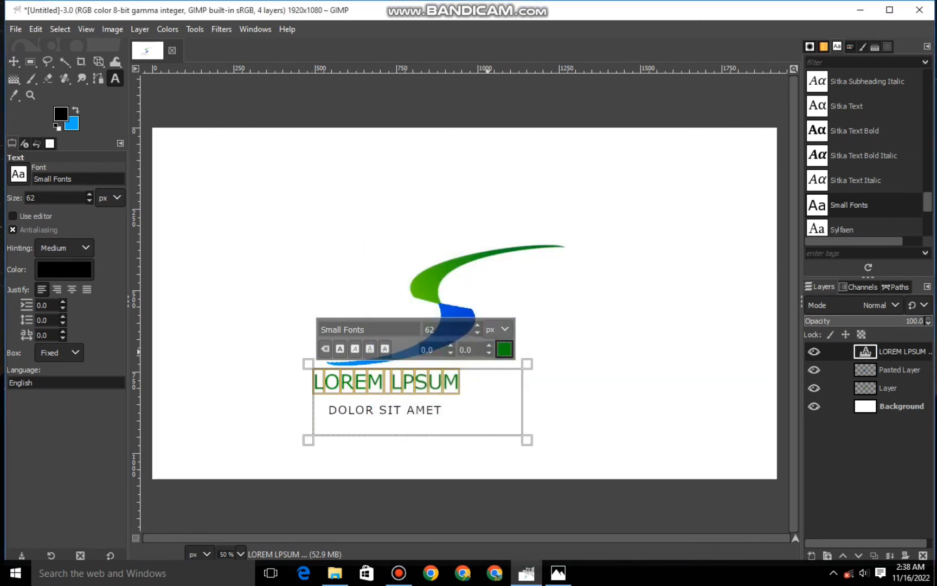
Make the "LOREM LPSUM" line bold and raise its font size to 67 px.
{"action": "left_click", "coordinate": [340, 348]}
{"action": "left_click", "coordinate": [477, 326]}
{"action": "left_click", "coordinate": [477, 326]}
{"action": "left_click", "coordinate": [477, 325]}
{"action": "left_click", "coordinate": [477, 326]}
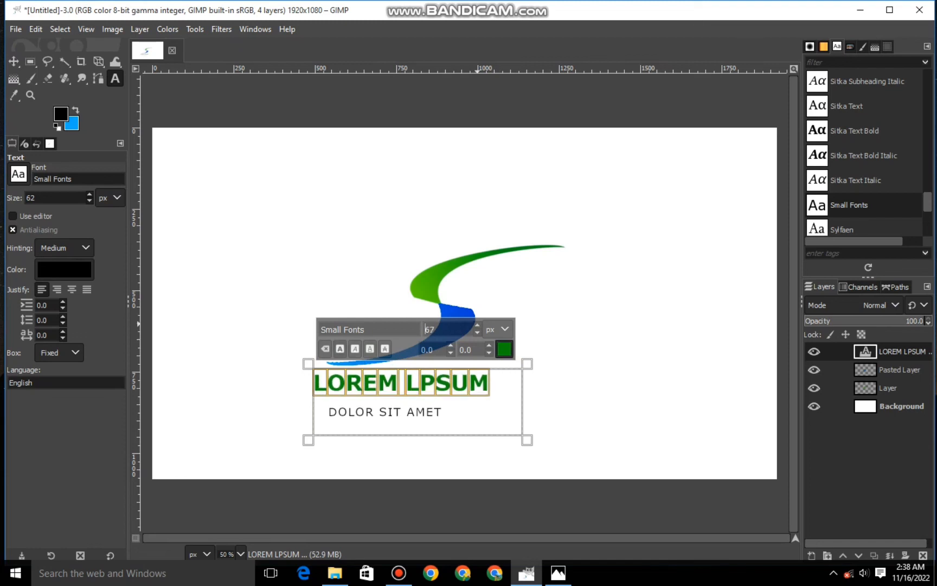
{"action": "left_click_drag", "start_coordinate": [308, 440], "coordinate": [305, 400]}
{"action": "key", "text": "ctrl+z"}
Shift the text layer slightly right and down with the Scale tool, applying it at 656 × 206 px.
{"action": "left_click", "coordinate": [98, 62]}
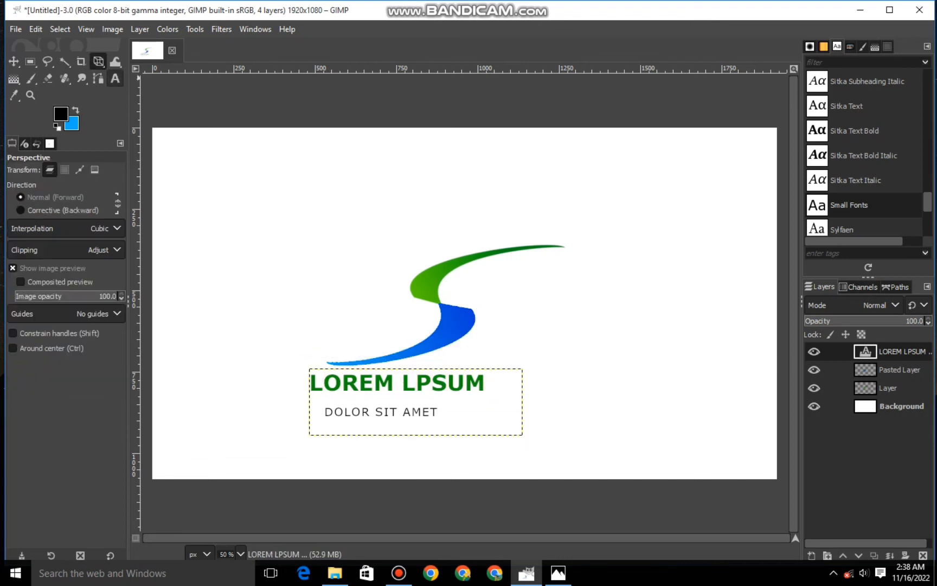
{"action": "right_click", "coordinate": [98, 61]}
{"action": "left_click", "coordinate": [151, 95]}
{"action": "left_click", "coordinate": [412, 404]}
{"action": "left_click_drag", "start_coordinate": [411, 407], "coordinate": [419, 408]}
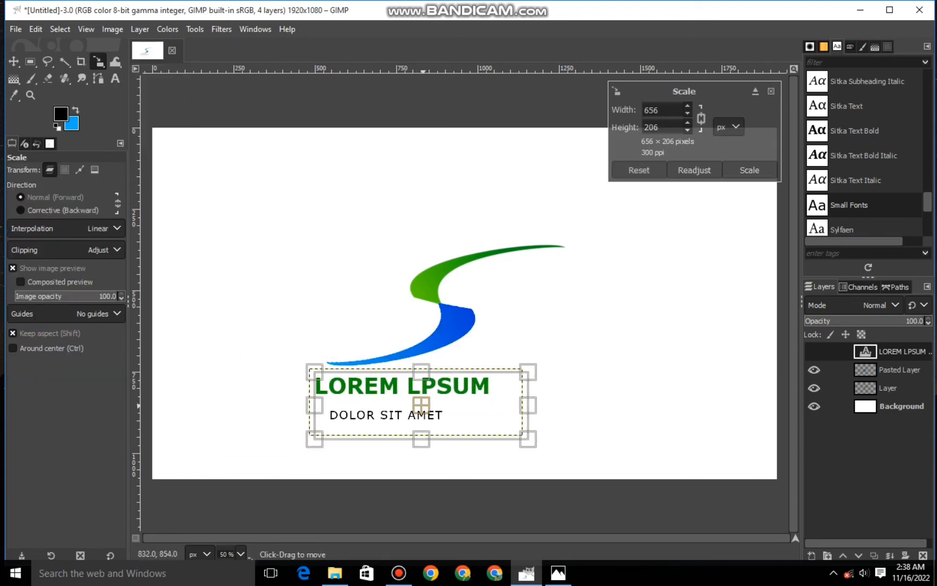
{"action": "left_click", "coordinate": [752, 172]}
Scale the text layer up slightly and move it further right, centring it roughly beneath the S logo.
{"action": "scroll", "coordinate": [752, 172], "scroll_direction": "down", "scroll_amount": 1}
{"action": "left_click", "coordinate": [878, 406]}
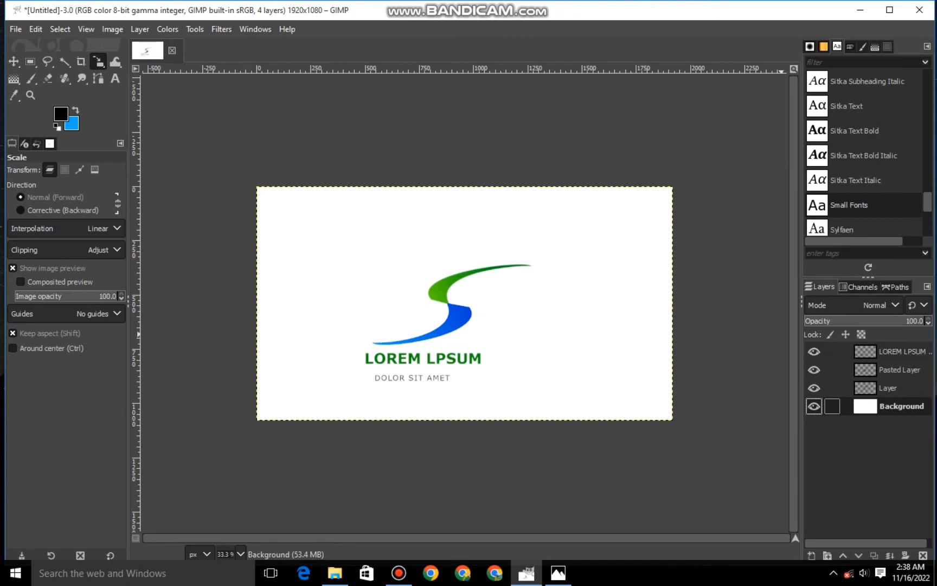
{"action": "left_click", "coordinate": [903, 352]}
{"action": "left_click_drag", "start_coordinate": [439, 371], "coordinate": [481, 377]}
{"action": "left_click", "coordinate": [749, 169]}
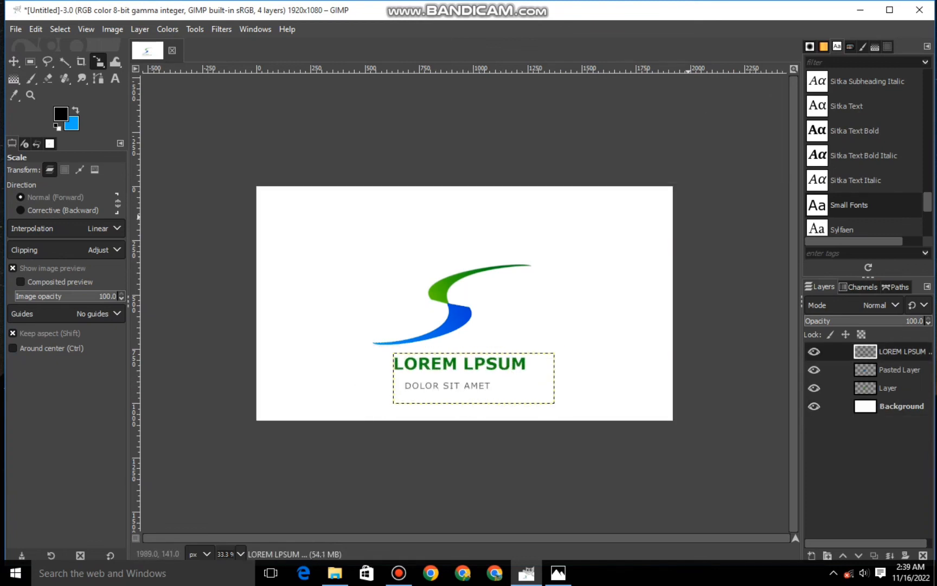